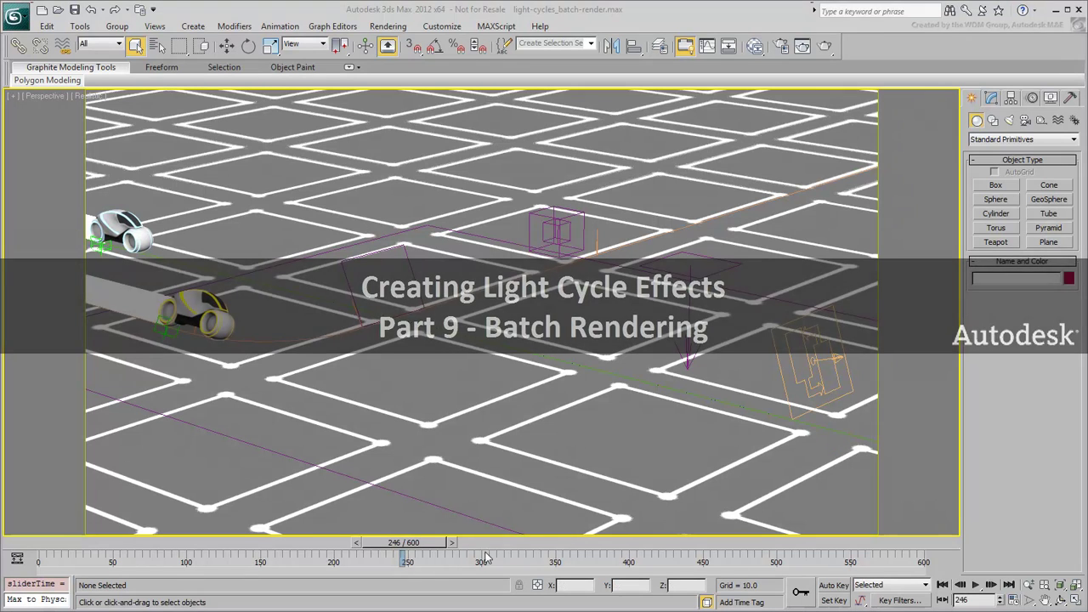
- Advance the animation to frame 256 and restore the four-viewport layout with Alt+W
{"action": "mouse_move", "coordinate": [420, 544]}
{"action": "left_mouse_down"}
{"action": "mouse_move", "coordinate": [474, 563]}
{"action": "mouse_move", "coordinate": [434, 548]}
{"action": "left_mouse_up"}
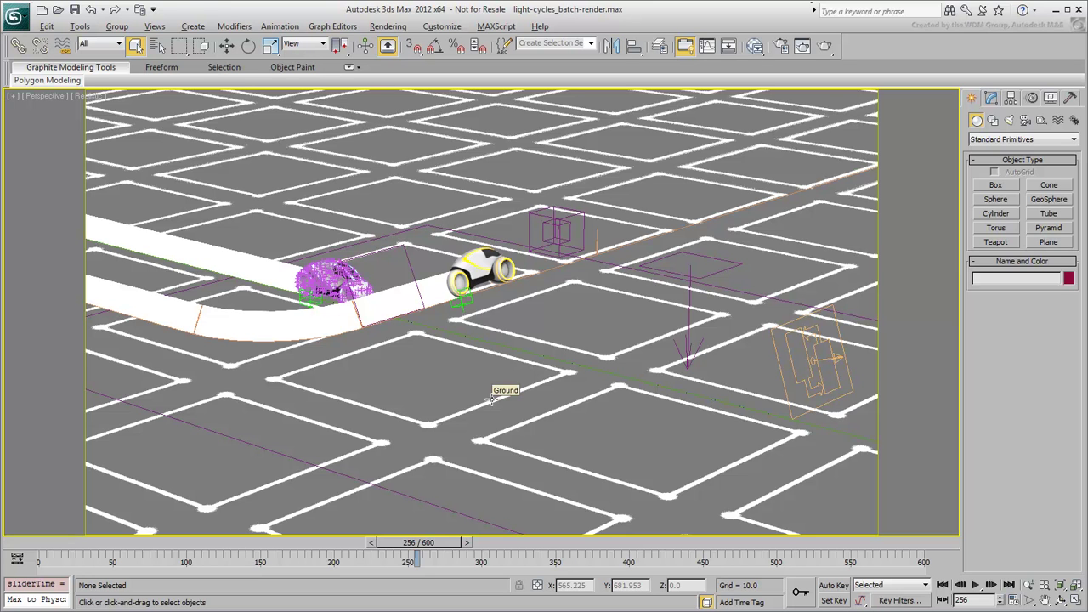
{"action": "key", "text": "alt+w"}
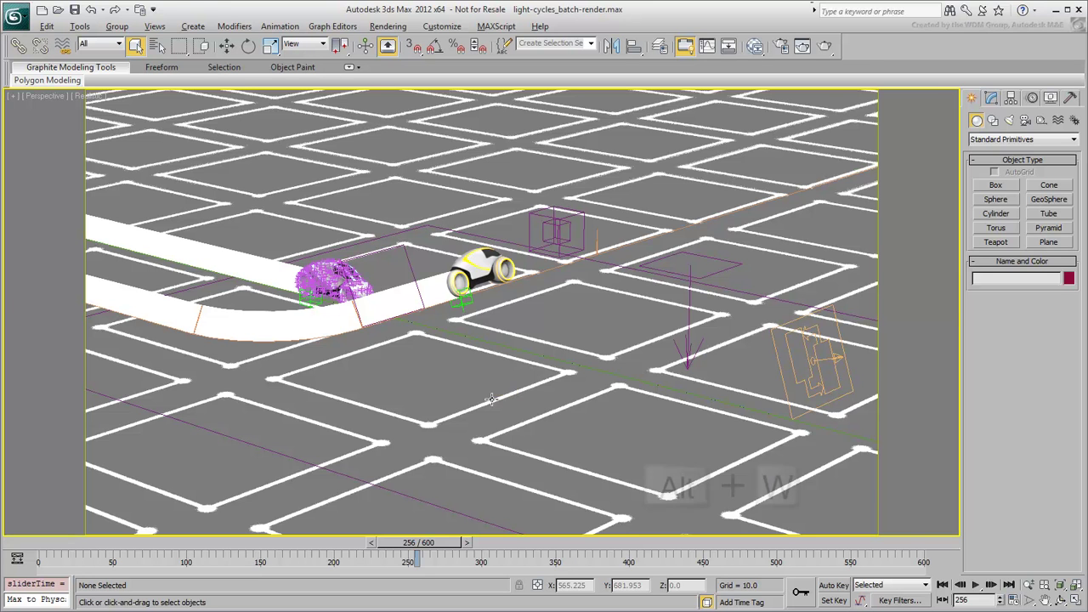
- Zoom out the Top view, unhide Cameras in the Display panel, and return to frame 0
{"action": "left_click", "coordinate": [263, 209]}
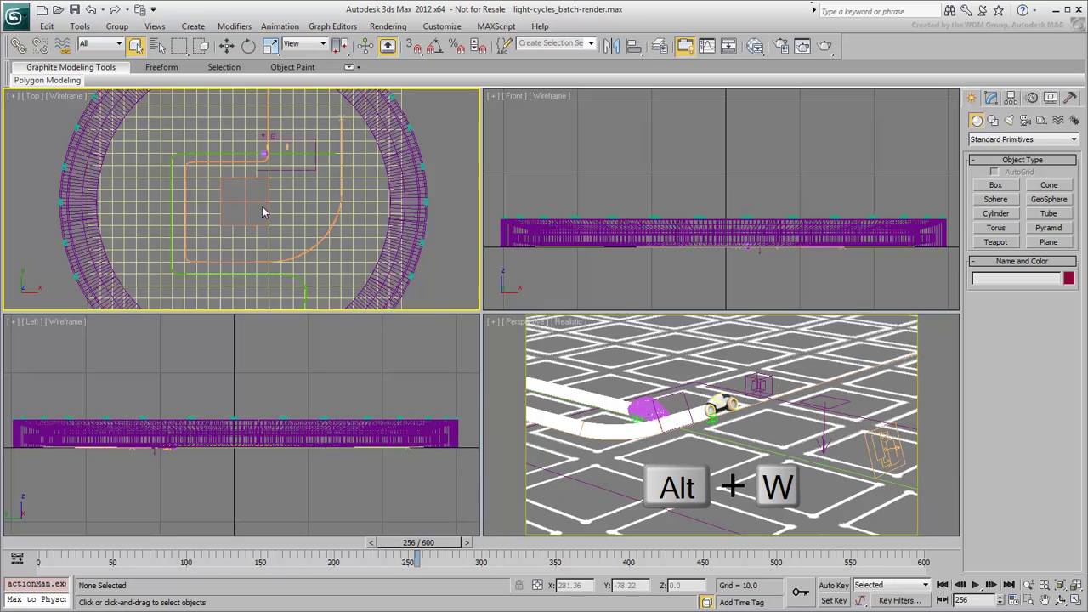
{"action": "scroll", "coordinate": [262, 210], "scroll_direction": "down", "scroll_amount": 6}
{"action": "middle_click_drag", "start_coordinate": [271, 227], "coordinate": [270, 226]}
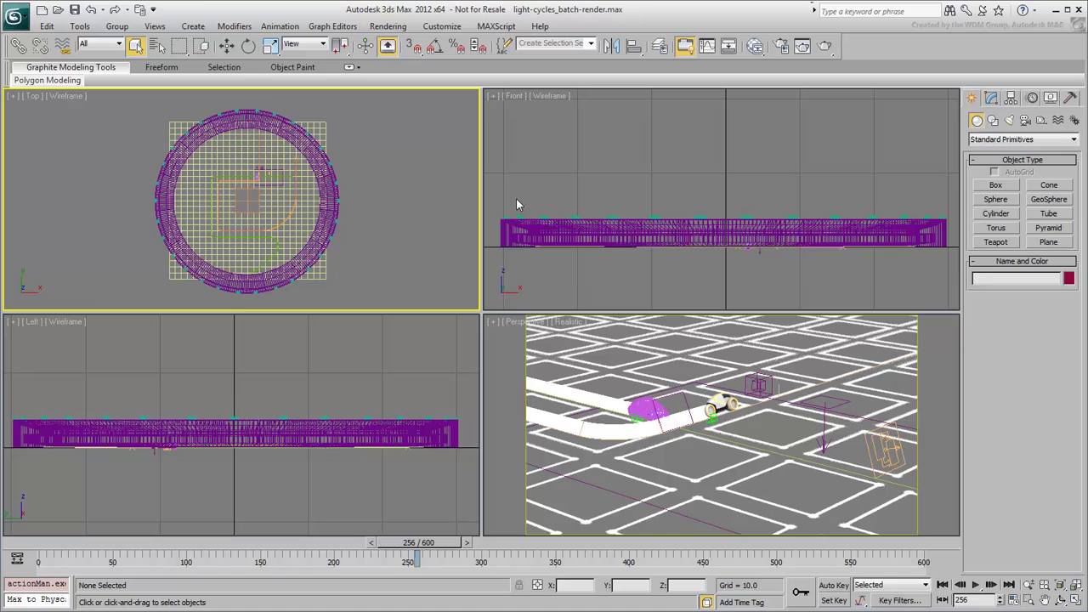
{"action": "left_click", "coordinate": [1051, 97]}
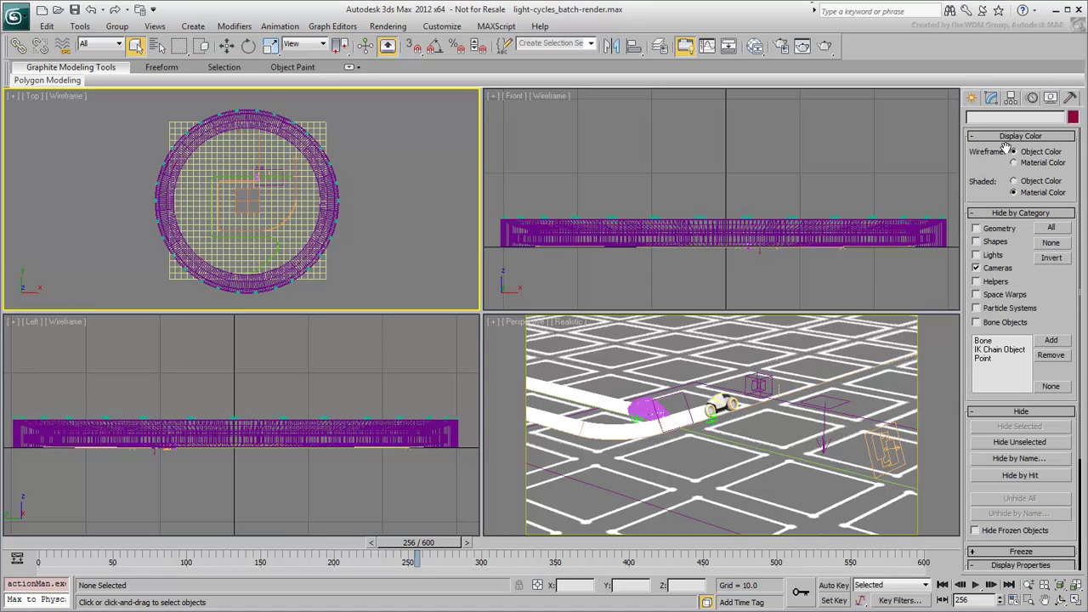
{"action": "left_click", "coordinate": [977, 268]}
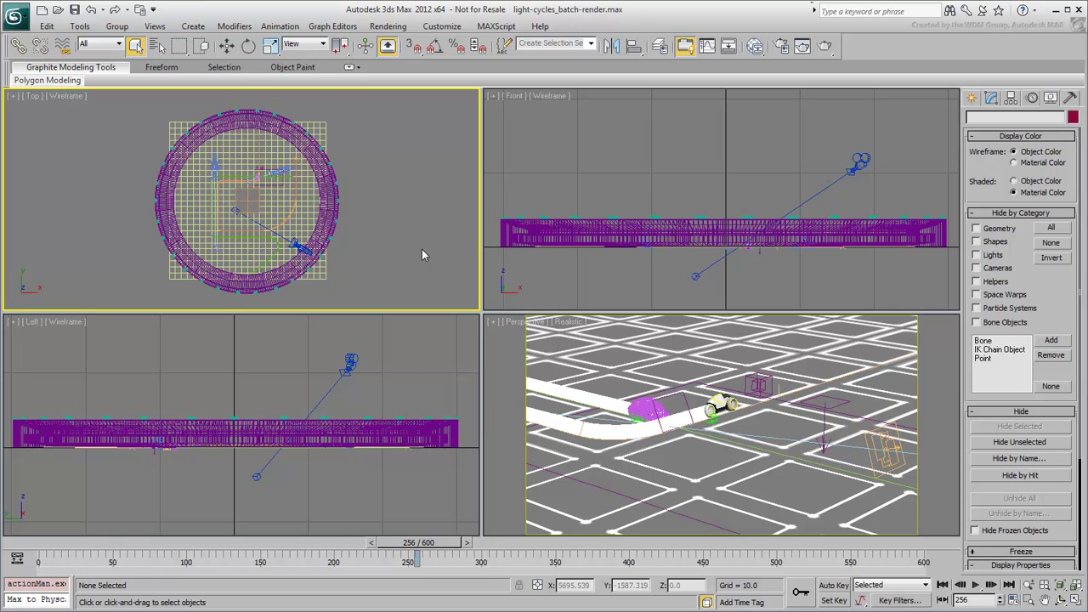
{"action": "left_click_drag", "start_coordinate": [416, 542], "coordinate": [36, 541]}
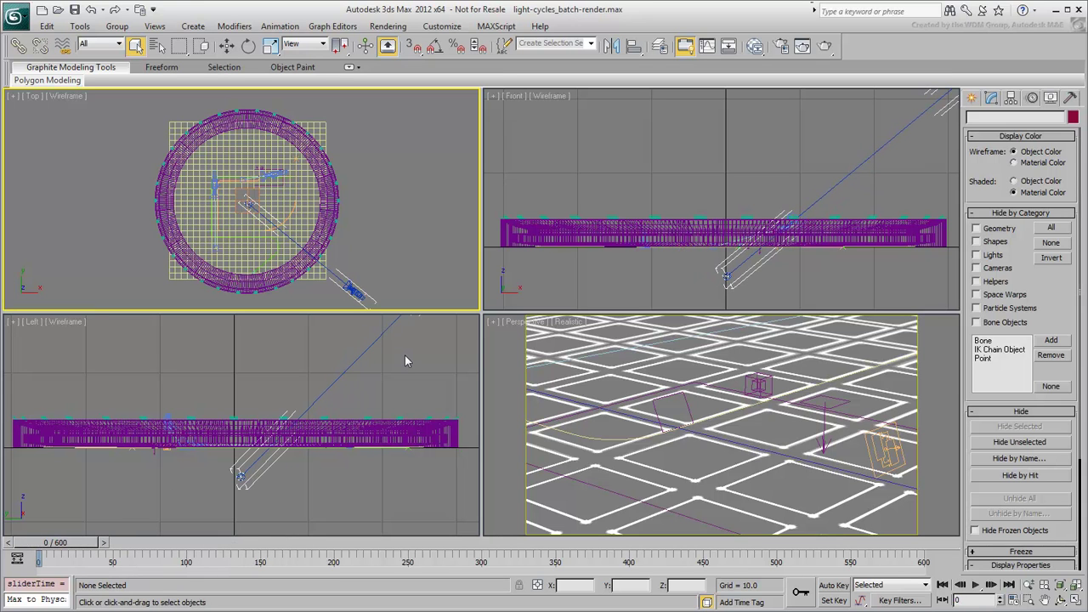
- Set the Front, Left and Perspective viewports to Camera001, Camera002 and Camera003
{"action": "left_click", "coordinate": [515, 96]}
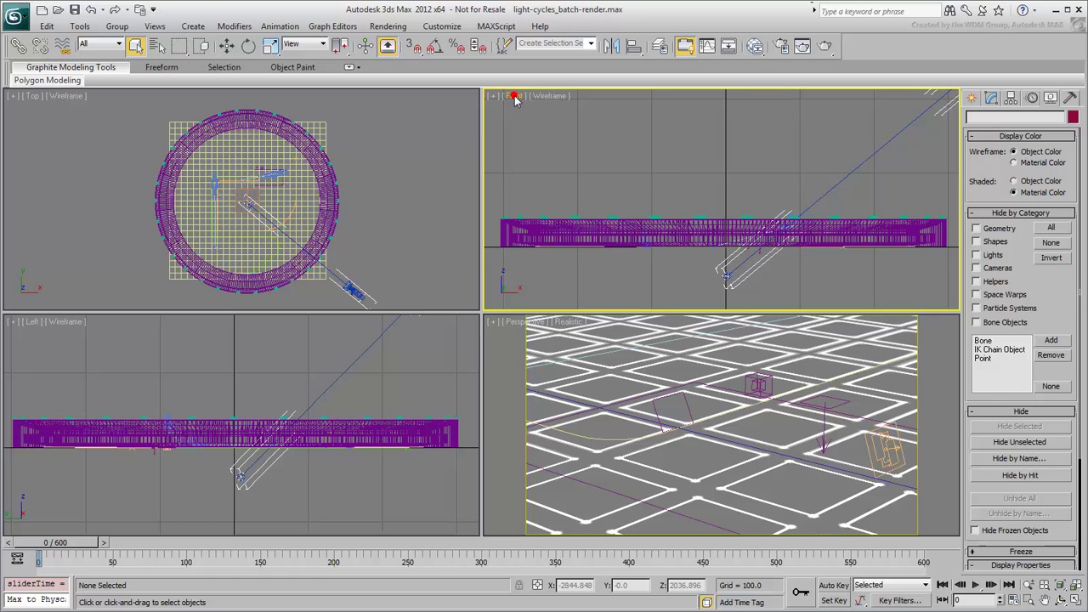
{"action": "mouse_move", "coordinate": [544, 112]}
{"action": "left_click", "coordinate": [710, 111]}
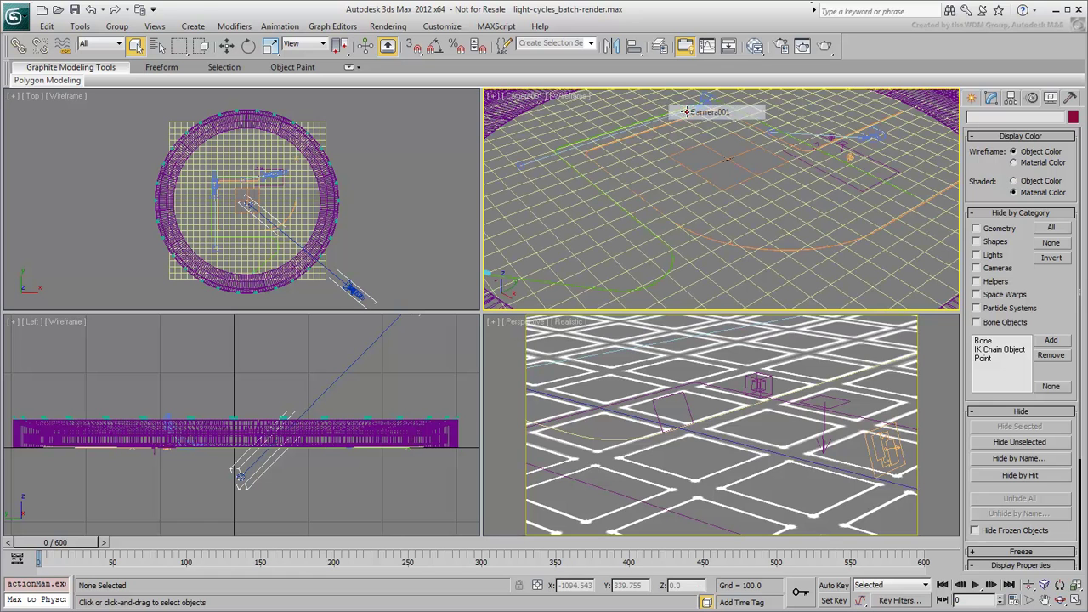
{"action": "left_click", "coordinate": [30, 324]}
{"action": "mouse_move", "coordinate": [68, 335]}
{"action": "left_click", "coordinate": [234, 353]}
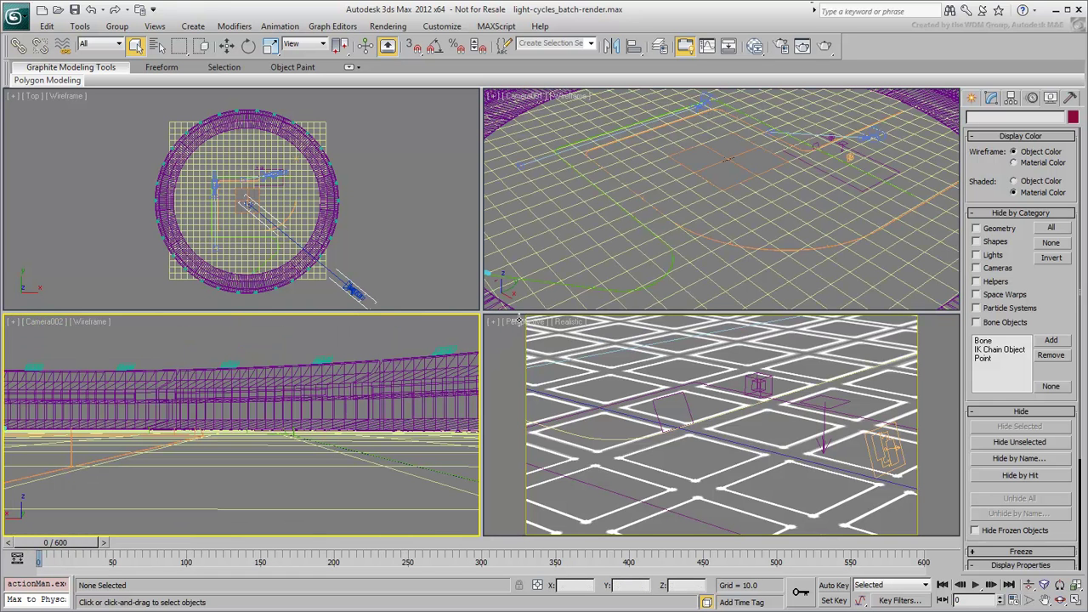
{"action": "left_click", "coordinate": [519, 322]}
{"action": "mouse_move", "coordinate": [544, 332]}
{"action": "left_click", "coordinate": [705, 365]}
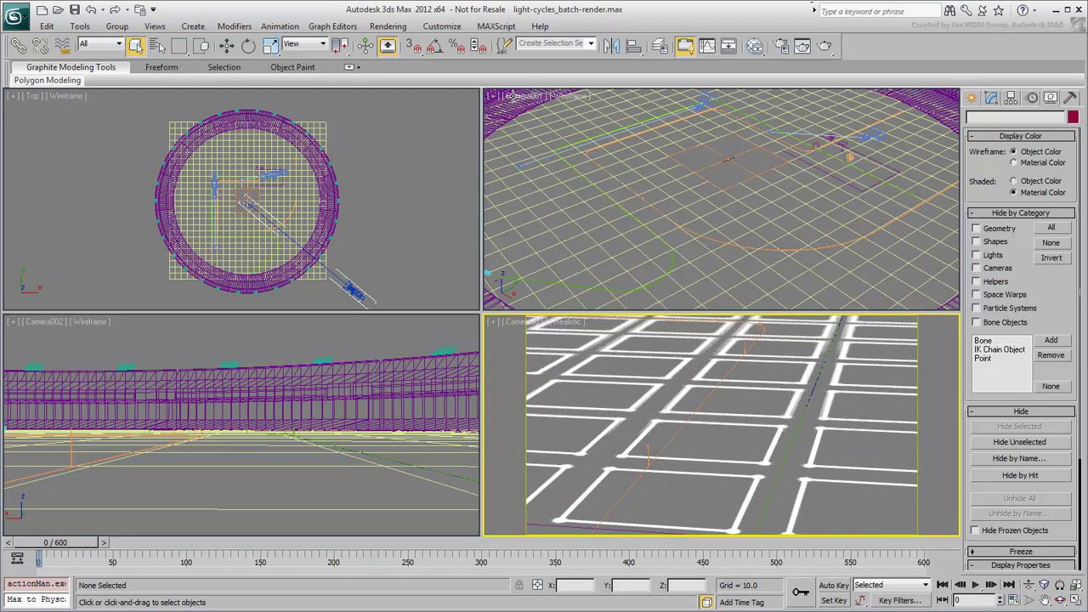
- Turn on safe frames and Realistic shading in the Camera001 and Camera002 views
{"action": "left_click", "coordinate": [524, 97]}
{"action": "left_click", "coordinate": [577, 293]}
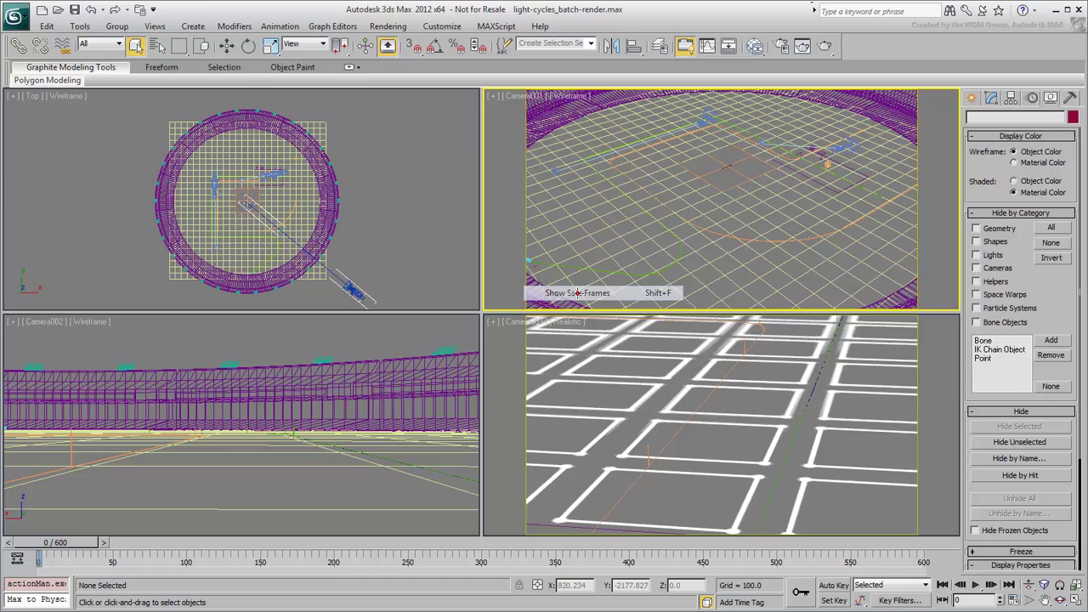
{"action": "key", "text": "F3"}
{"action": "left_click", "coordinate": [36, 322]}
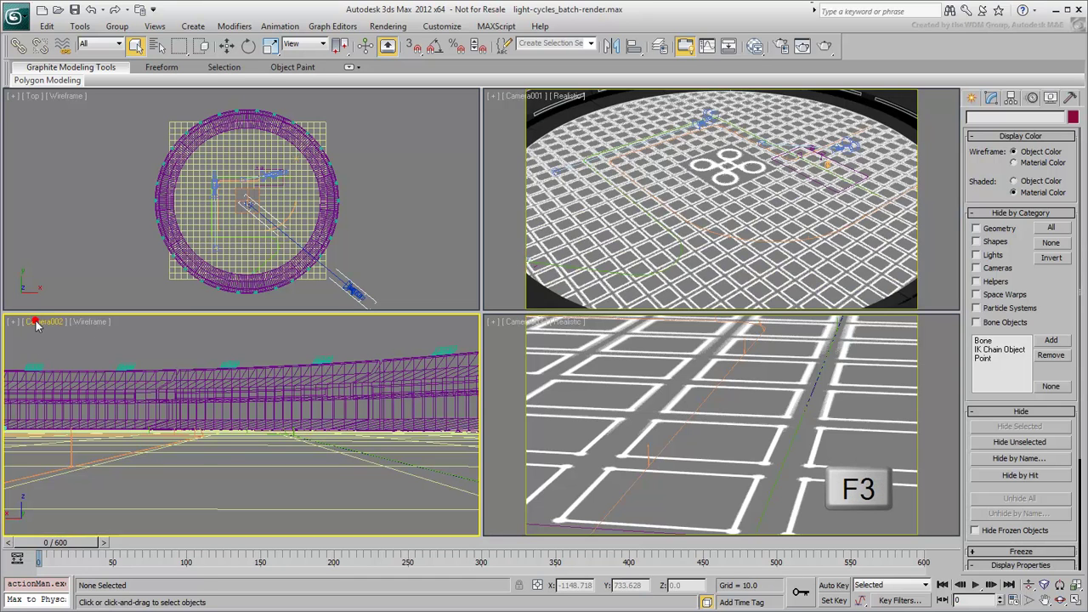
{"action": "left_click", "coordinate": [85, 519]}
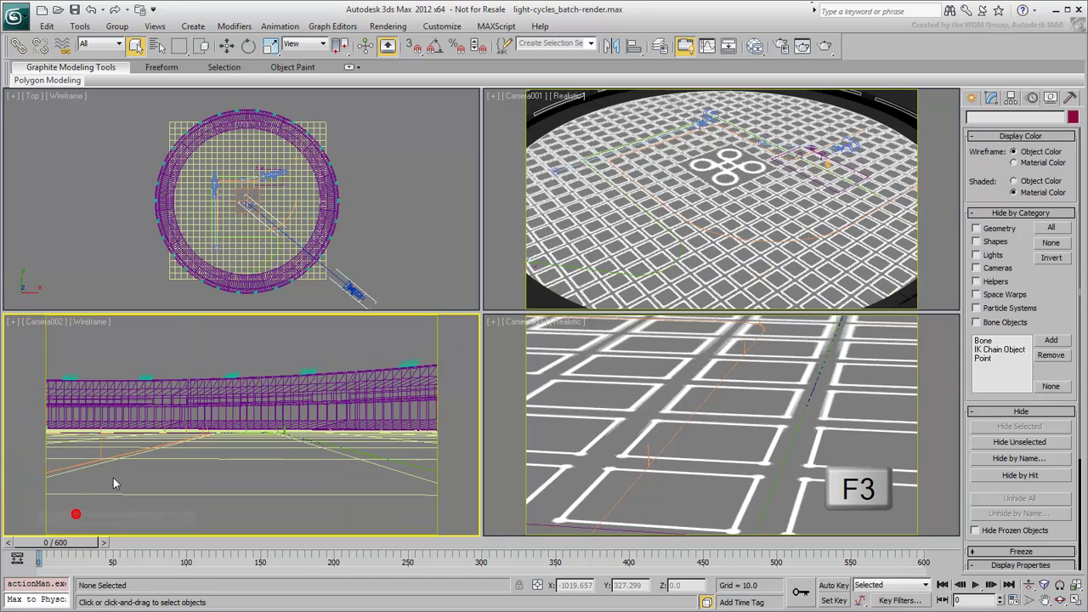
{"action": "key", "text": "F3"}
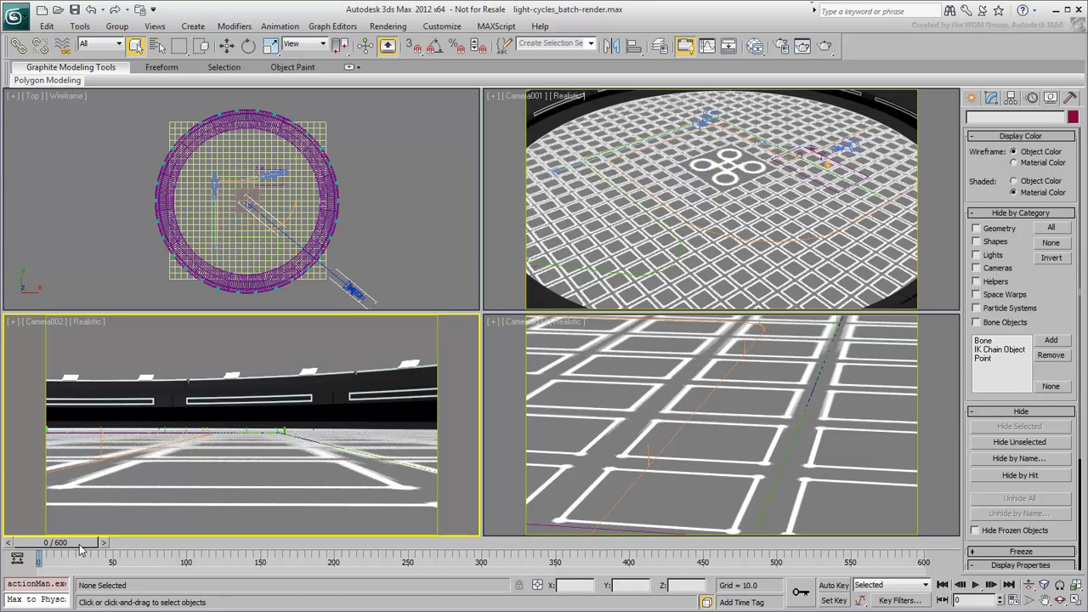
- Scrub the animation from frame 0 to about frame 467 to preview the camera views
{"action": "left_click_drag", "start_coordinate": [80, 550], "coordinate": [745, 554]}
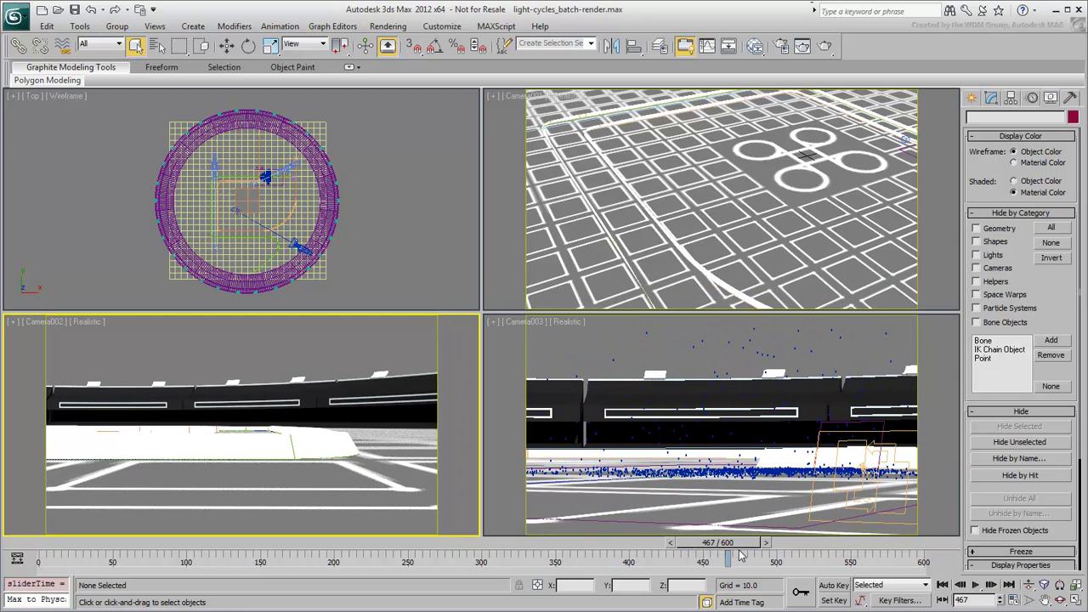
{"action": "left_click", "coordinate": [781, 46]}
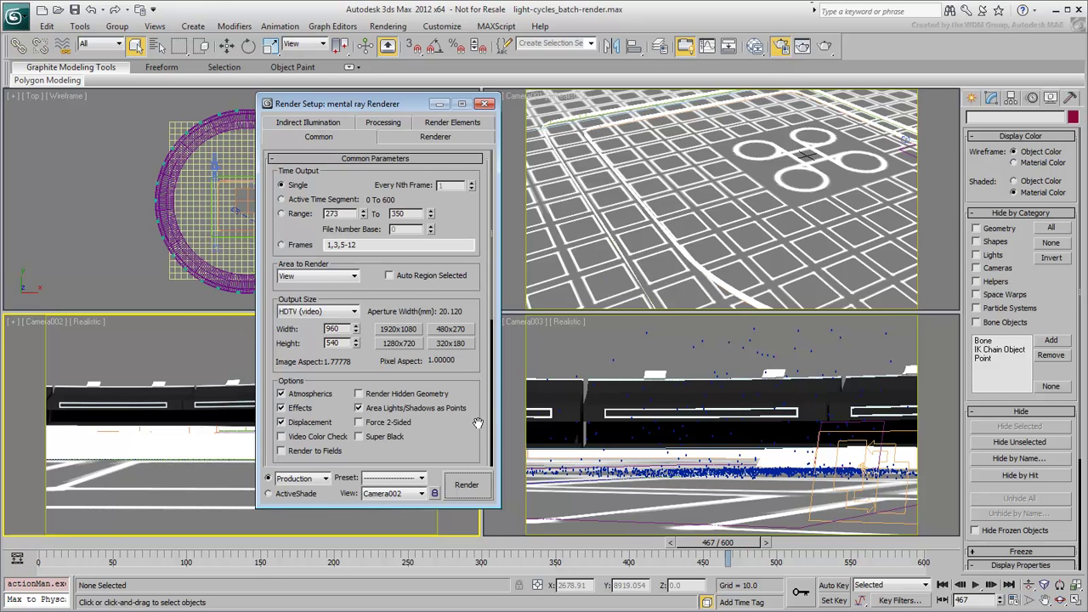
{"action": "left_click_drag", "start_coordinate": [478, 423], "coordinate": [465, 330]}
{"action": "scroll", "coordinate": [464, 330], "scroll_direction": "down", "scroll_amount": 4}
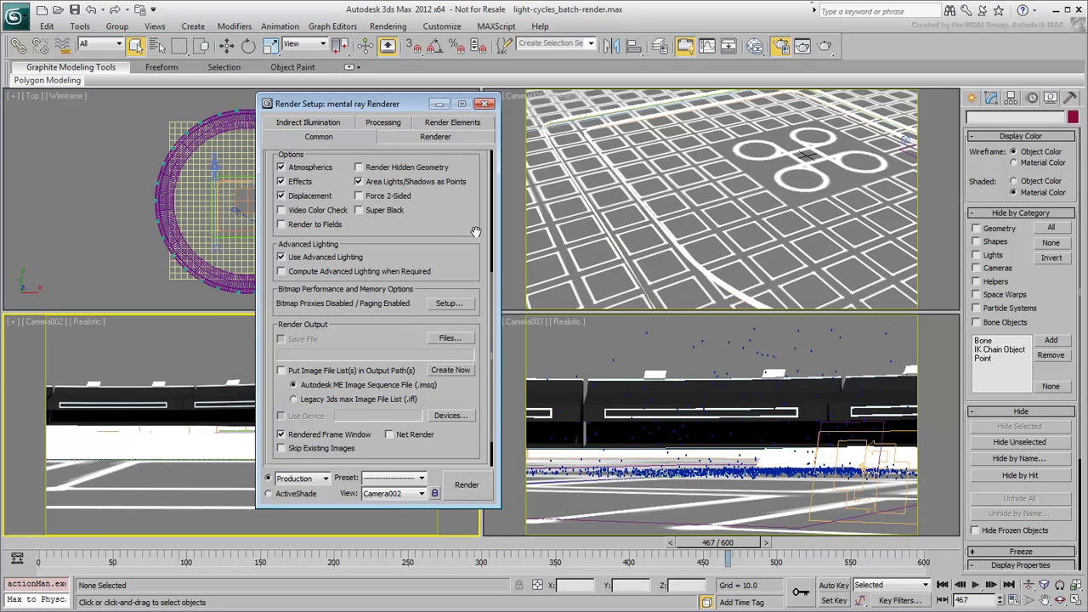
{"action": "scroll", "coordinate": [475, 231], "scroll_direction": "up", "scroll_amount": 7}
{"action": "left_click", "coordinate": [618, 238]}
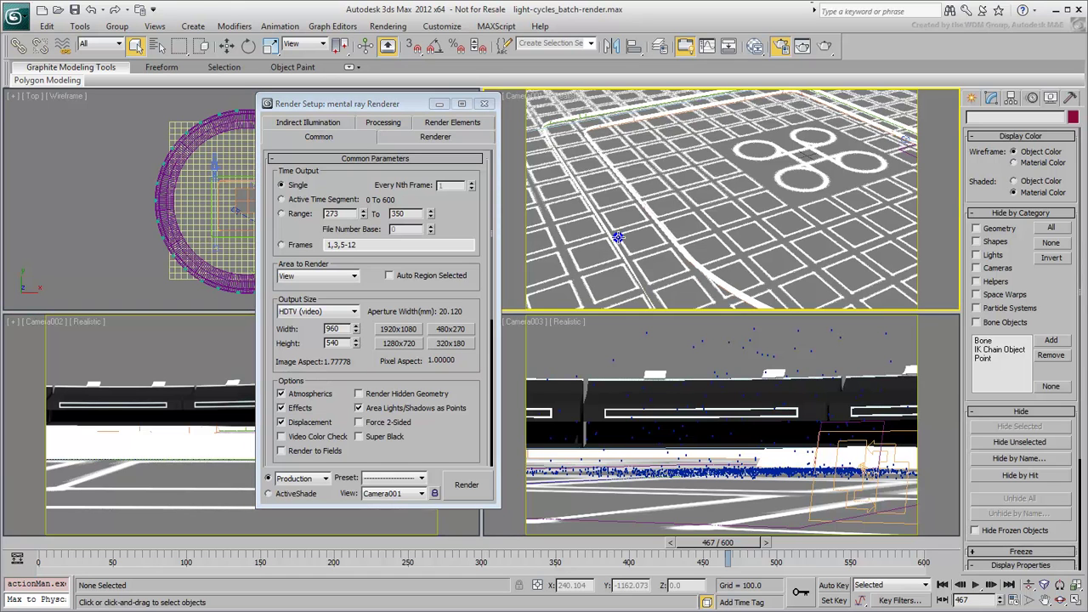
{"action": "left_click", "coordinate": [182, 366]}
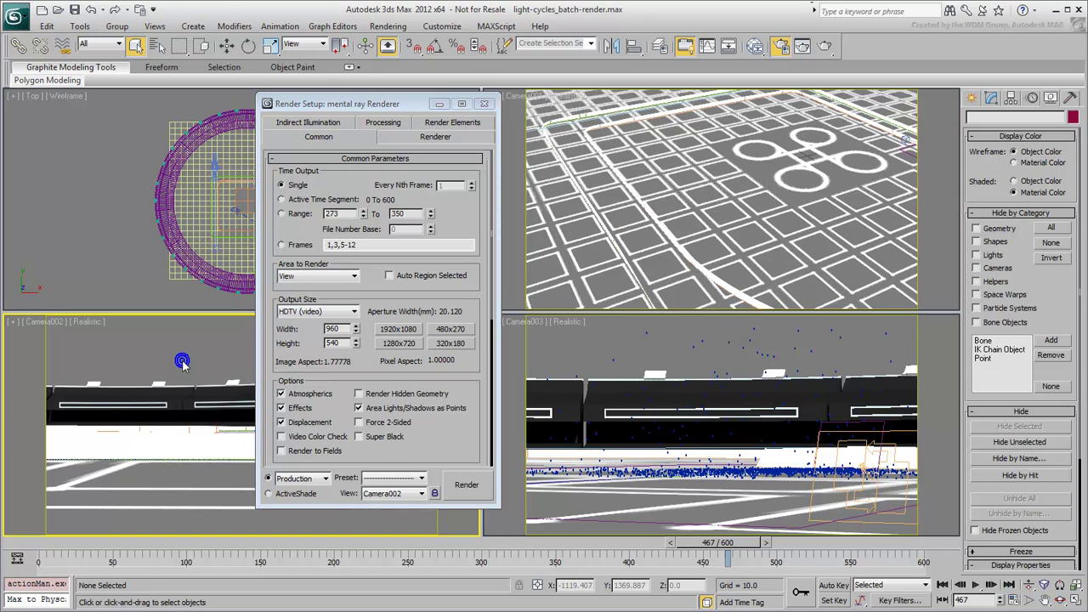
{"action": "left_click", "coordinate": [663, 375]}
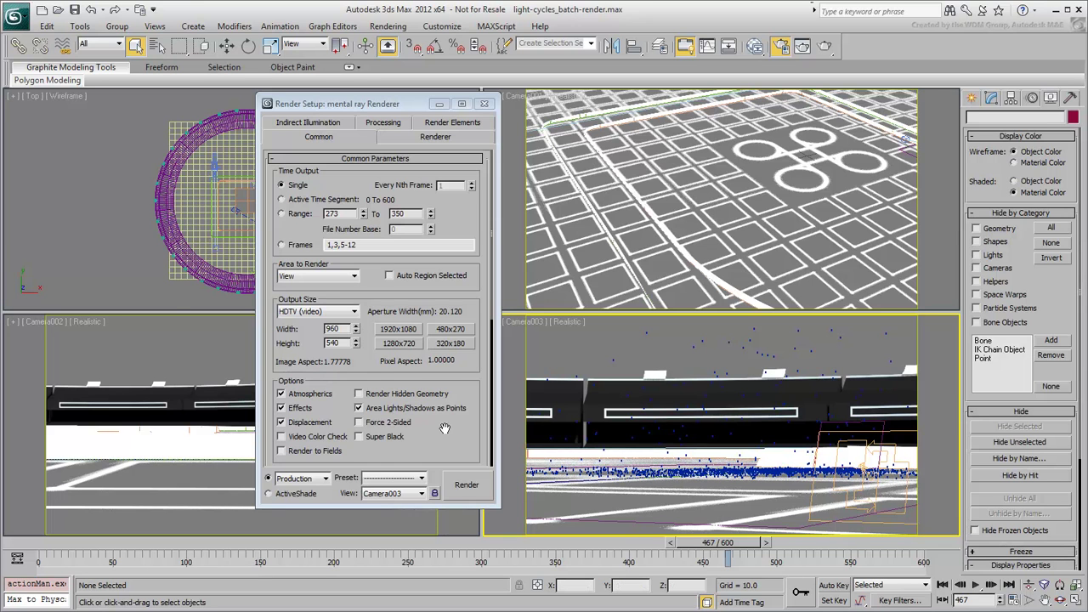
{"action": "left_click", "coordinate": [484, 104]}
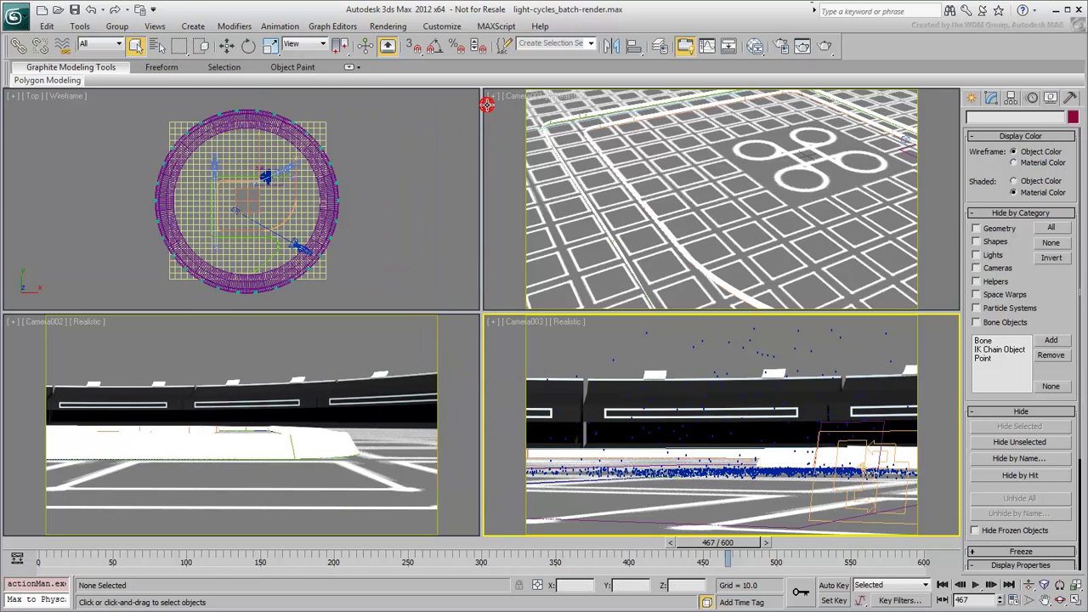
- Add a job in Rendering > Batch Render and rename View01 to CAM01
{"action": "left_click", "coordinate": [392, 27]}
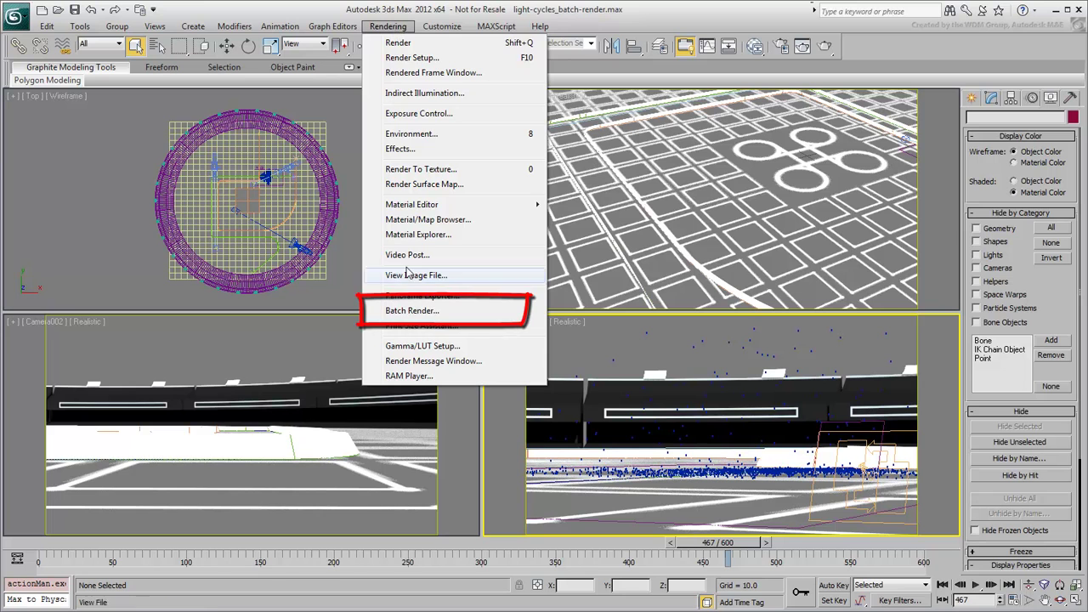
{"action": "left_click", "coordinate": [415, 312]}
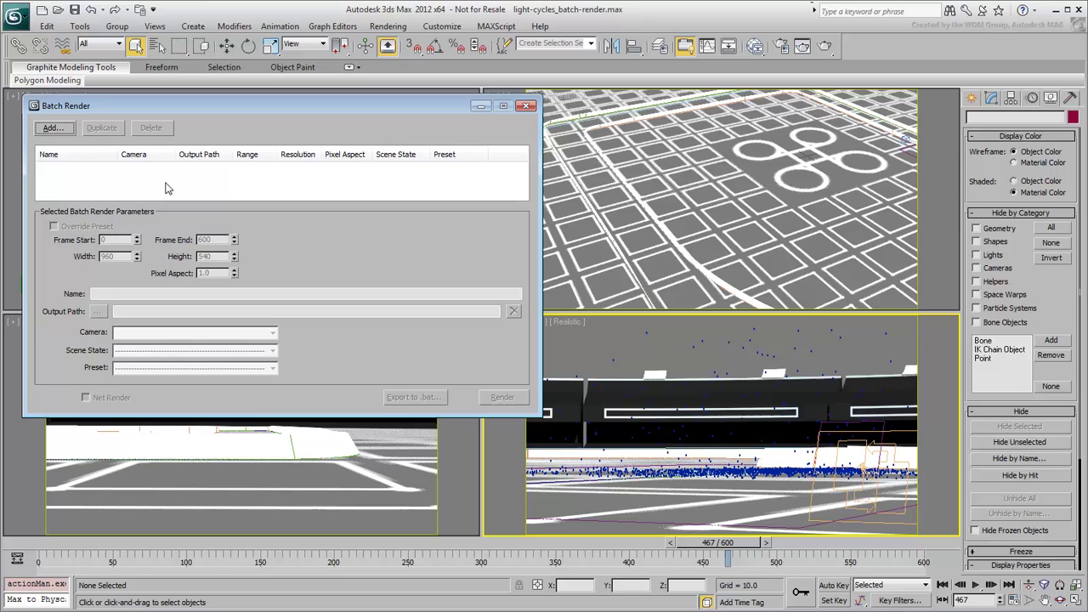
{"action": "left_click", "coordinate": [55, 128]}
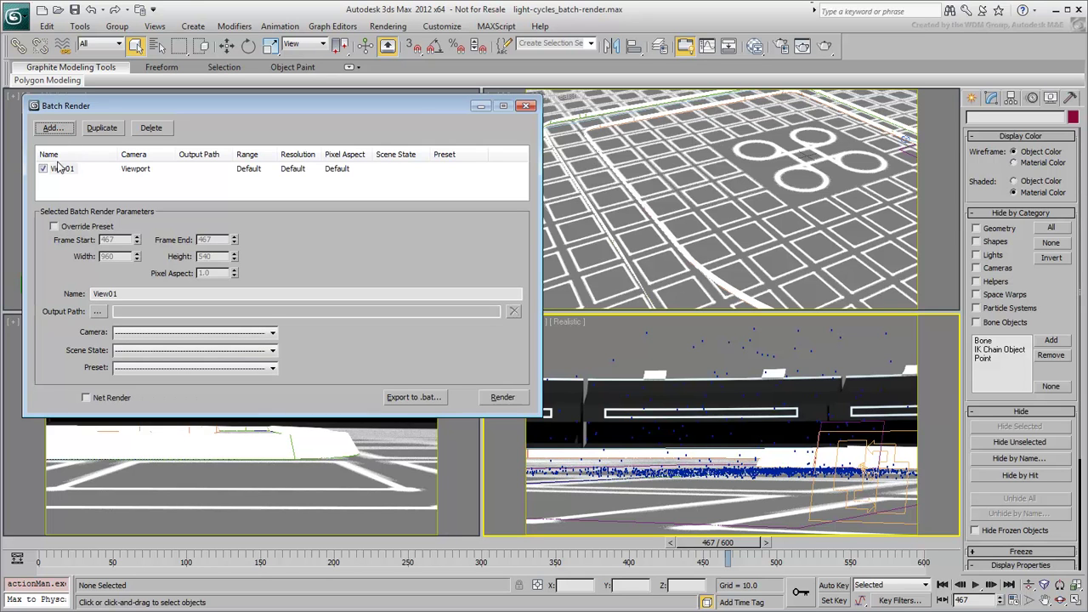
{"action": "left_click", "coordinate": [62, 169]}
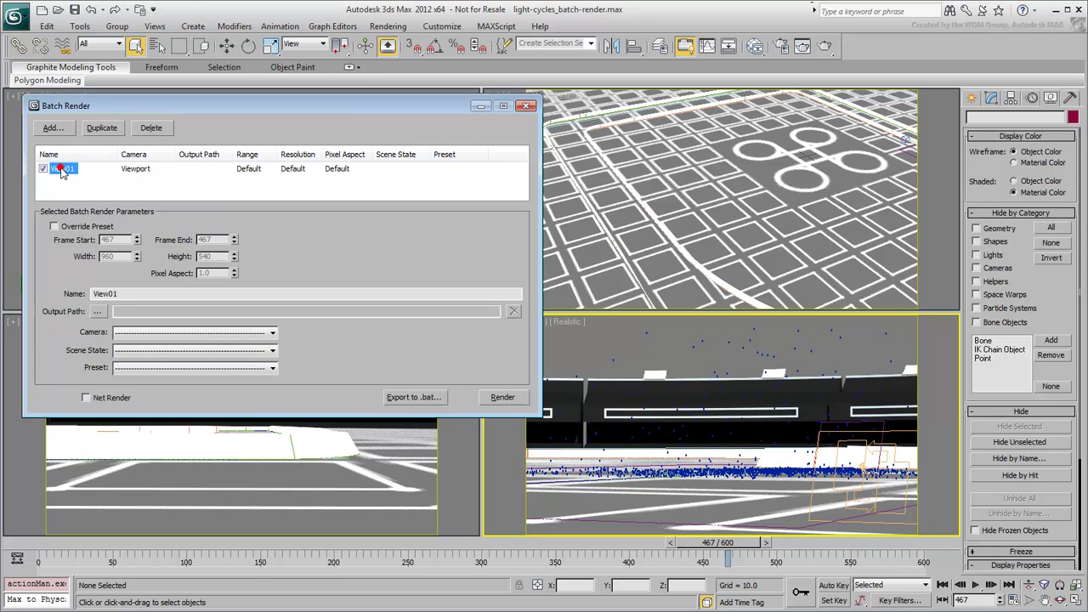
{"action": "double_click", "coordinate": [131, 294]}
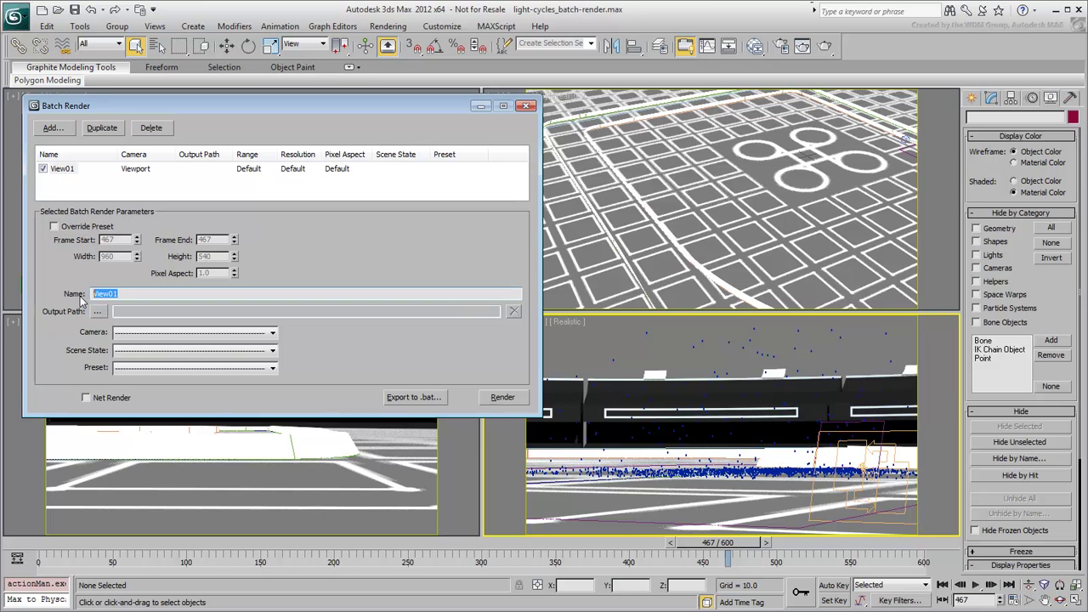
{"action": "type", "text": "CAM01"}
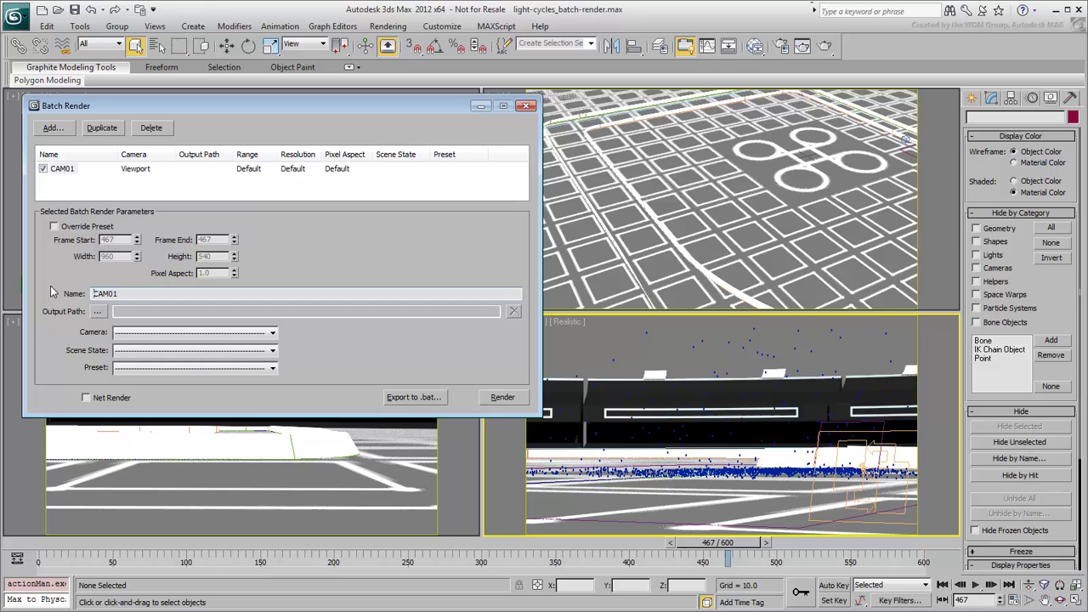
- Override the preset for CAM01 and set its frame range to 0–155
{"action": "left_click", "coordinate": [53, 226]}
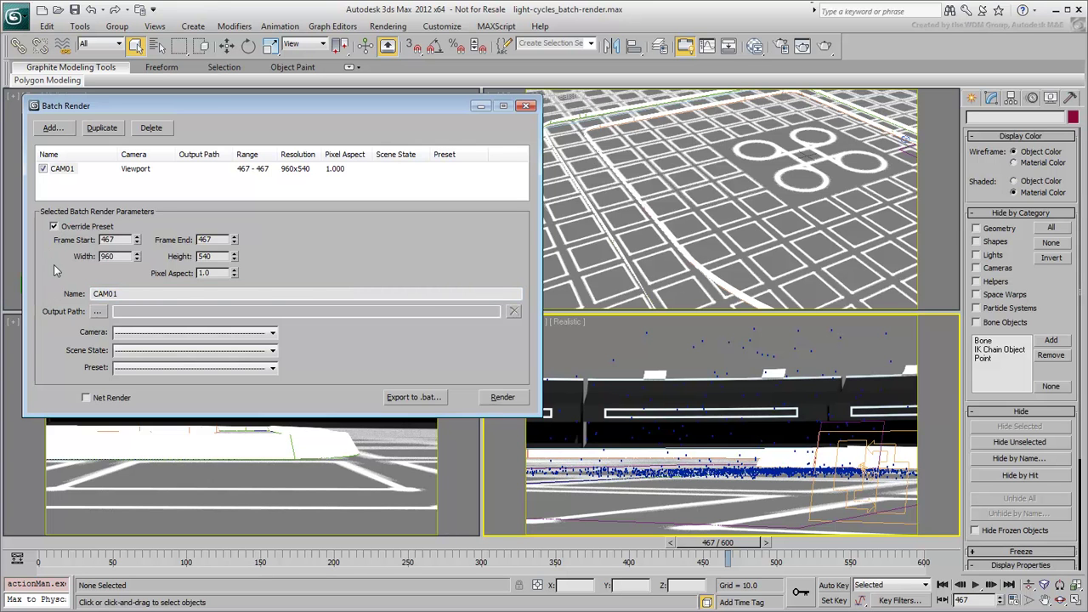
{"action": "left_click", "coordinate": [45, 544]}
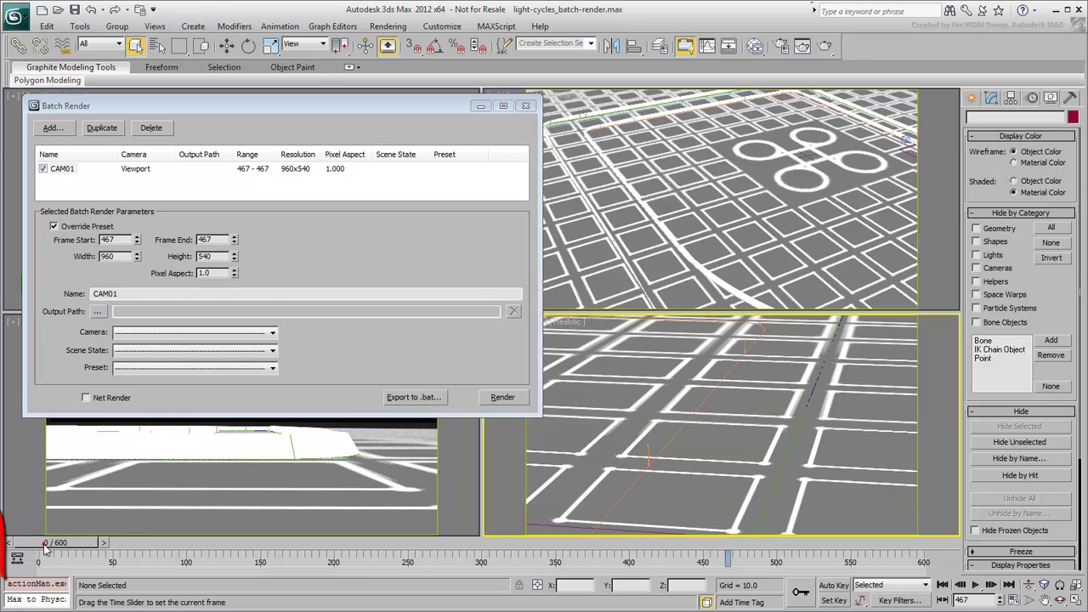
{"action": "mouse_move", "coordinate": [45, 548]}
{"action": "left_mouse_down"}
{"action": "mouse_move", "coordinate": [264, 555]}
{"action": "mouse_move", "coordinate": [226, 557]}
{"action": "left_mouse_up"}
{"action": "double_click", "coordinate": [117, 239]}
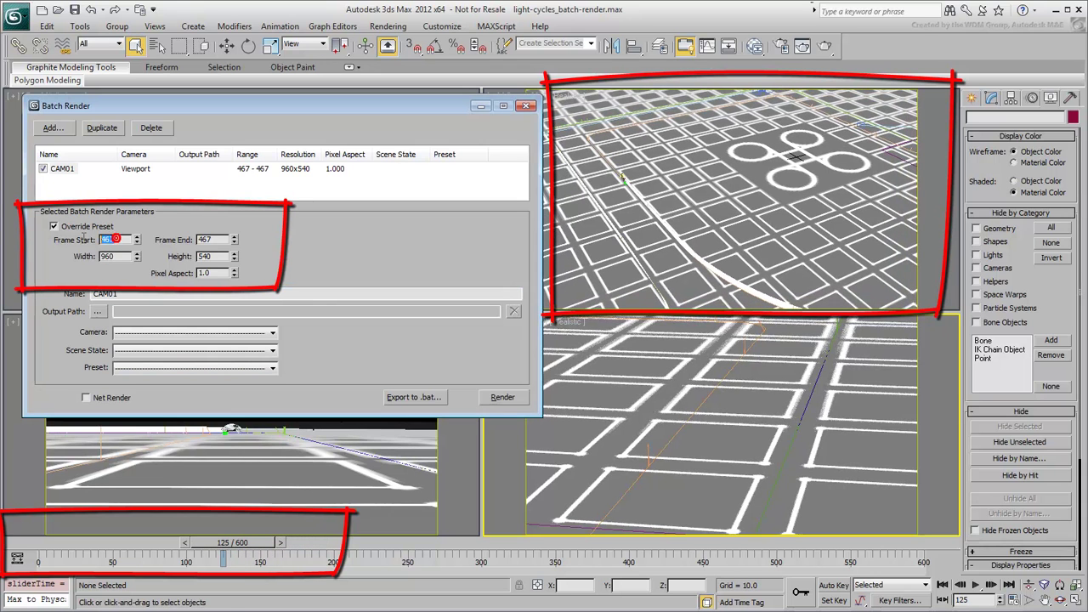
{"action": "type", "text": "0"}
{"action": "double_click", "coordinate": [208, 240]}
{"action": "type", "text": "155"}
{"action": "left_click", "coordinate": [306, 238]}
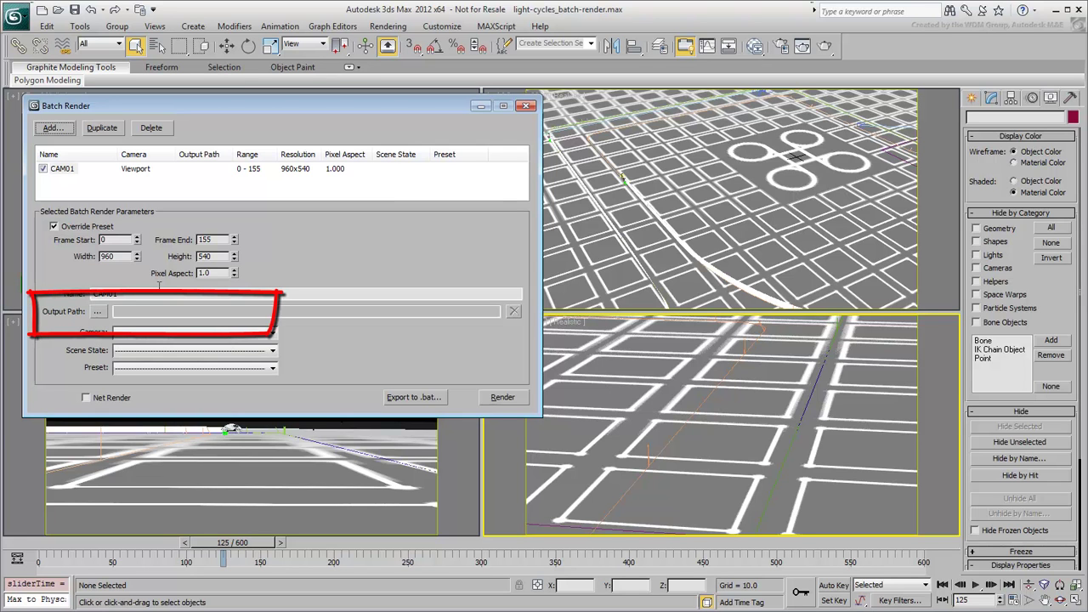
- Output CAM01 to D:\LC-Renders\CAM01-.tga as Targa and render it through Camera001
{"action": "left_click", "coordinate": [97, 311]}
{"action": "left_click", "coordinate": [217, 320]}
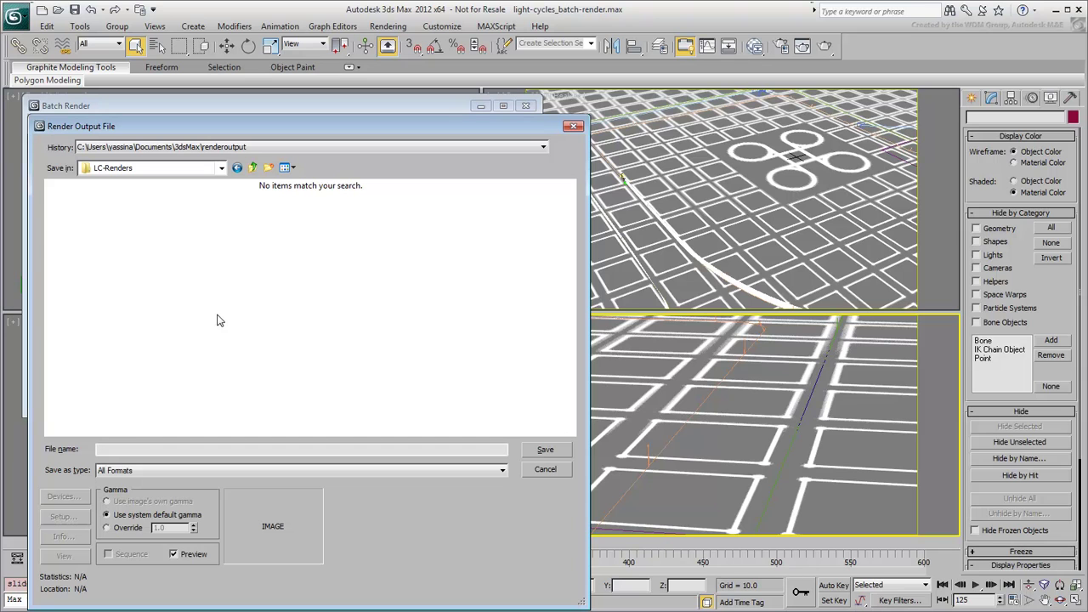
{"action": "left_click", "coordinate": [147, 449]}
{"action": "type", "text": "CA"}
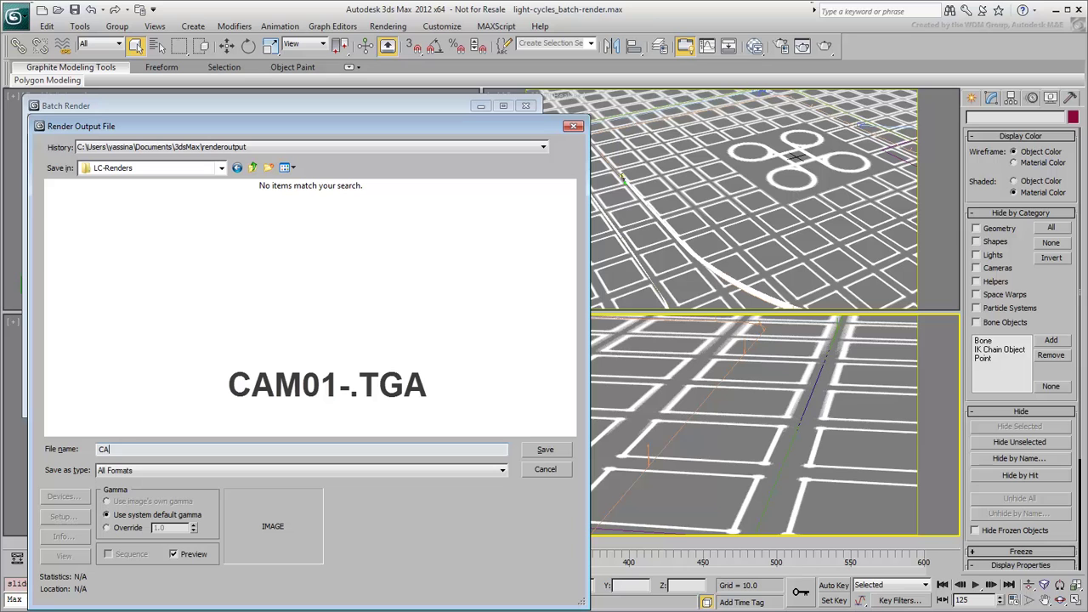
{"action": "type", "text": "M01"}
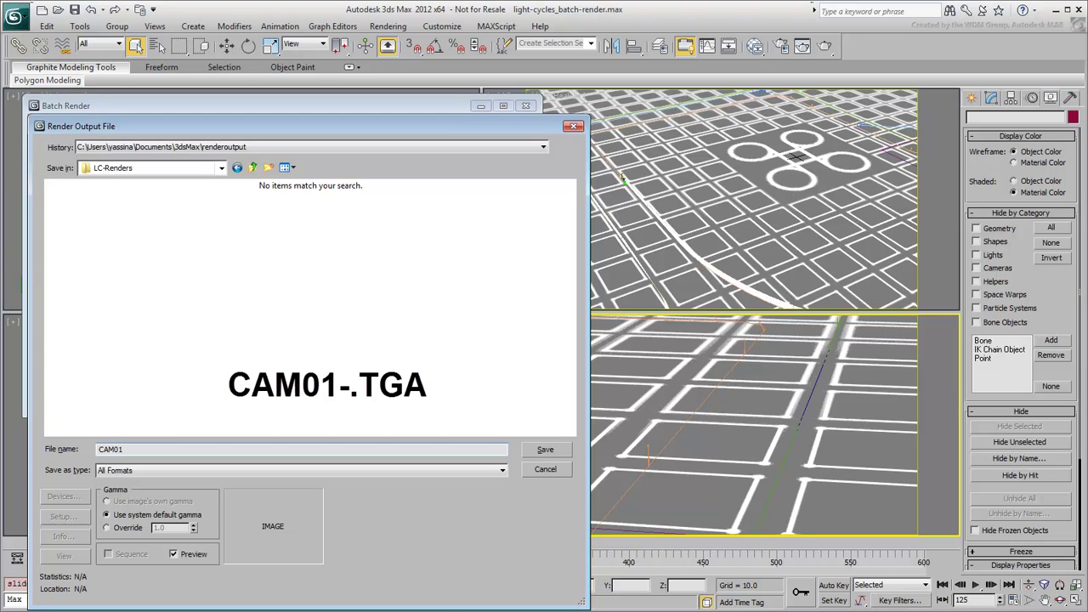
{"action": "type", "text": "-.tga"}
{"action": "left_click", "coordinate": [545, 449]}
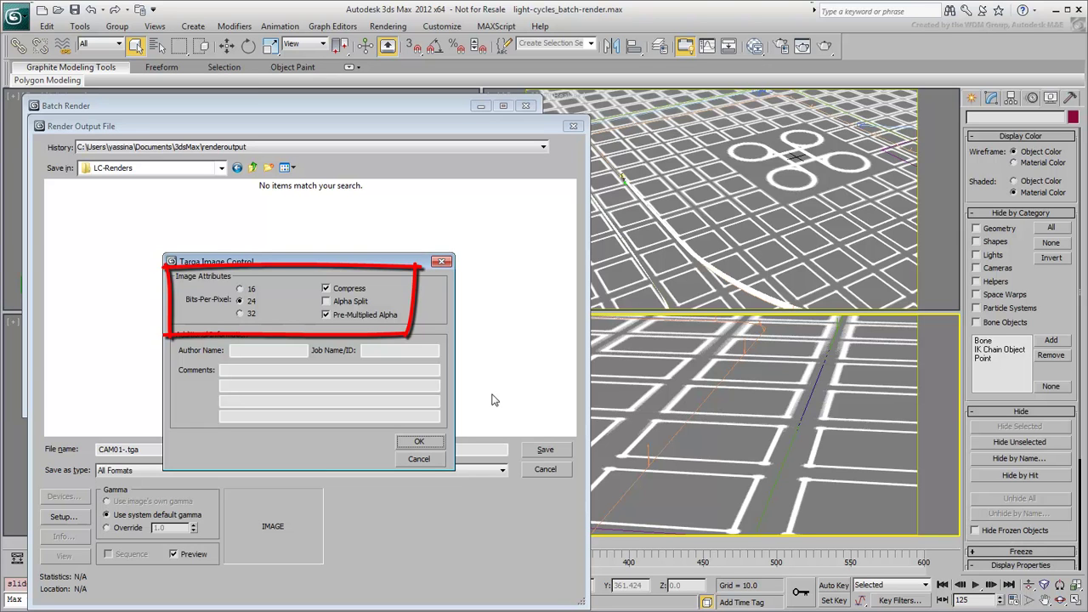
{"action": "left_click", "coordinate": [419, 441]}
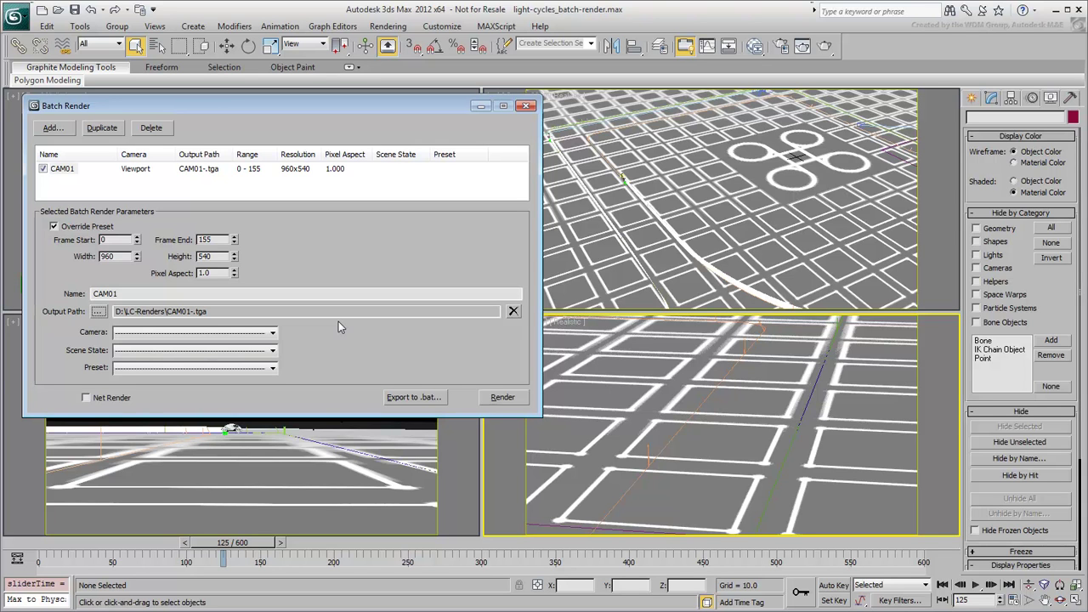
{"action": "left_click", "coordinate": [272, 333]}
{"action": "left_click", "coordinate": [153, 354]}
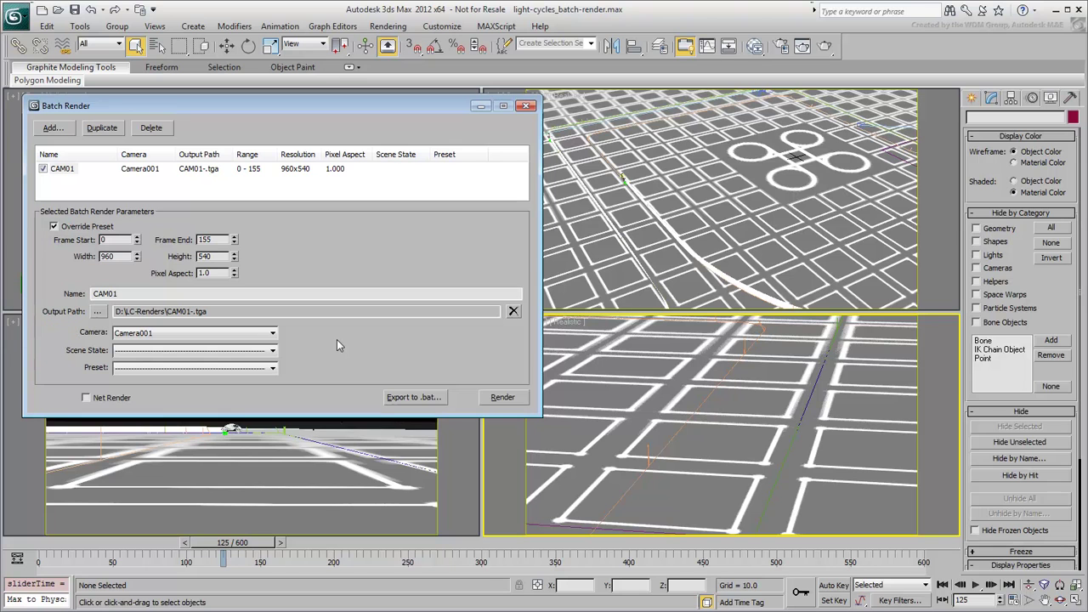
- Add a CAM02 job, override its preset, and set frames 100–210
{"action": "left_click", "coordinate": [50, 128]}
{"action": "double_click", "coordinate": [107, 294]}
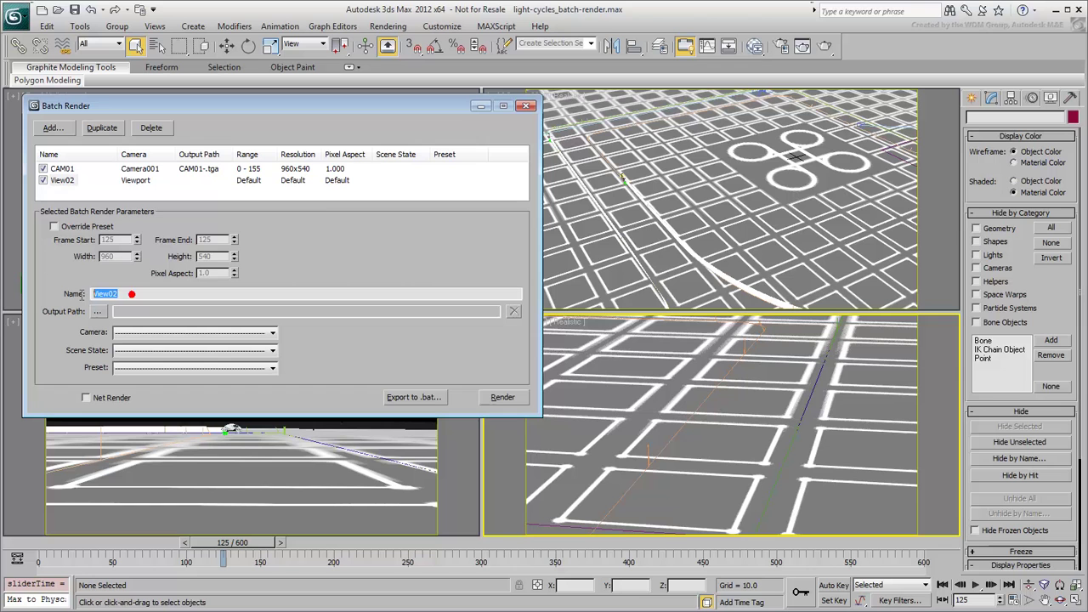
{"action": "type", "text": "CAM"}
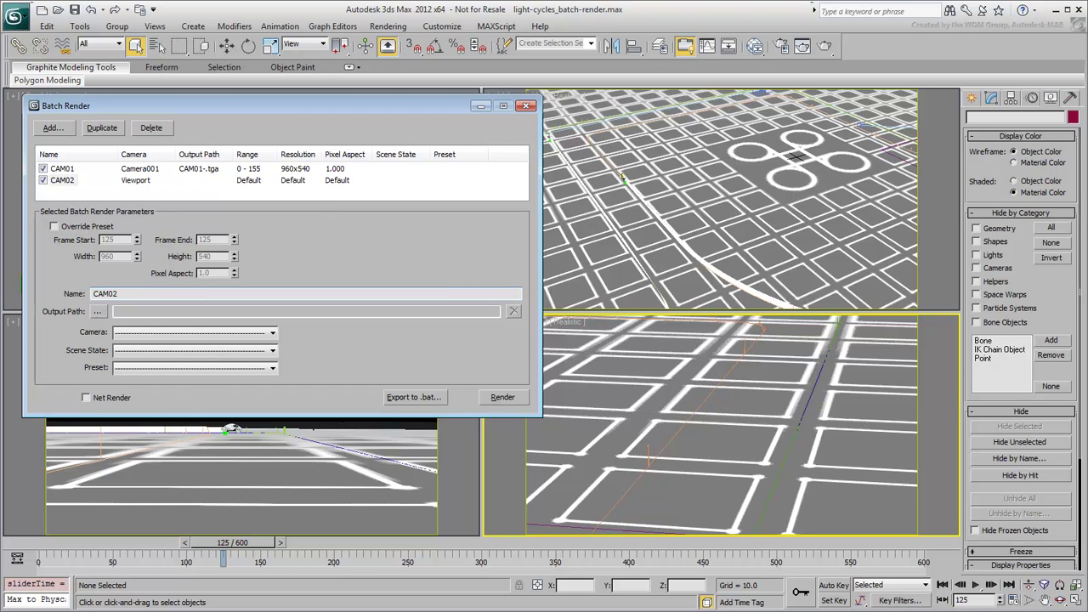
{"action": "left_click_drag", "start_coordinate": [170, 105], "coordinate": [606, 138]}
{"action": "left_click_drag", "start_coordinate": [223, 544], "coordinate": [356, 559]}
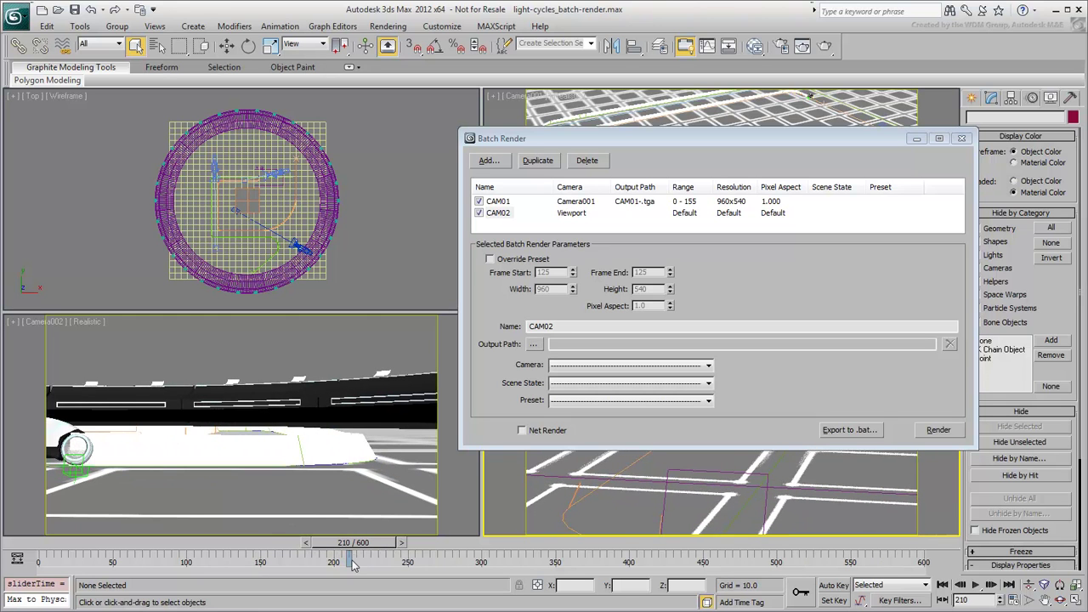
{"action": "left_click", "coordinate": [491, 258]}
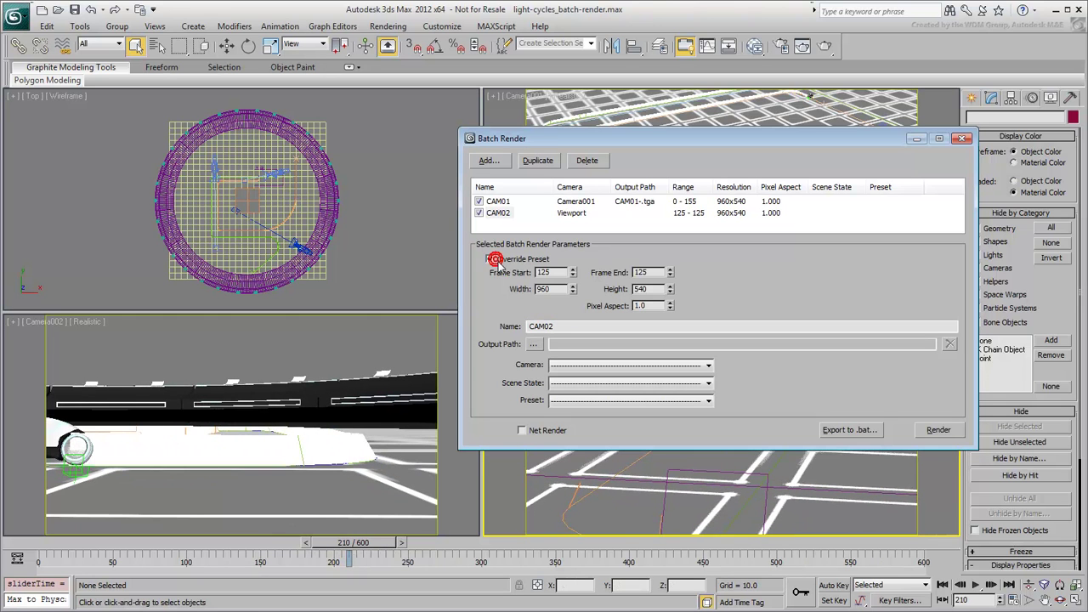
{"action": "double_click", "coordinate": [551, 272]}
{"action": "type", "text": "100"}
{"action": "double_click", "coordinate": [661, 272]}
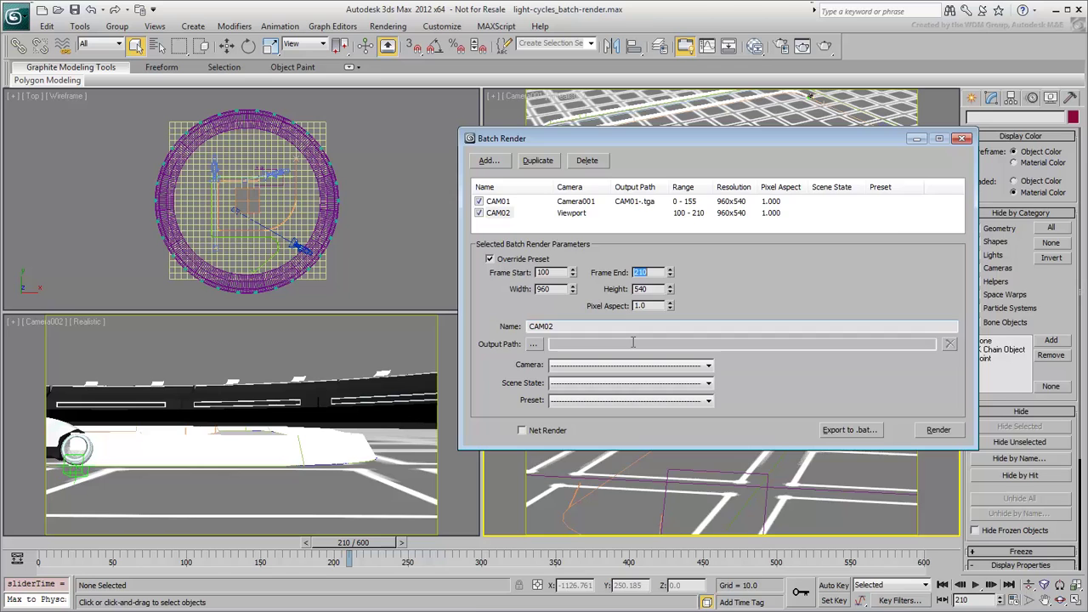
- Save CAM02's output as D:\LC-Renders\CAM02-.tga and render it through Camera002
{"action": "left_click", "coordinate": [533, 344]}
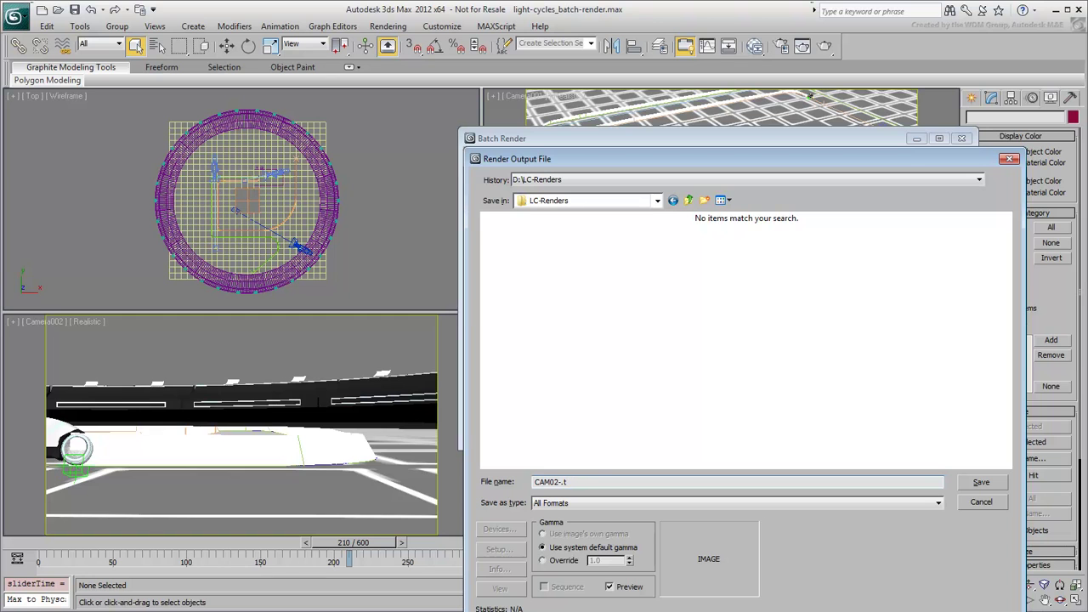
{"action": "key", "text": "Return"}
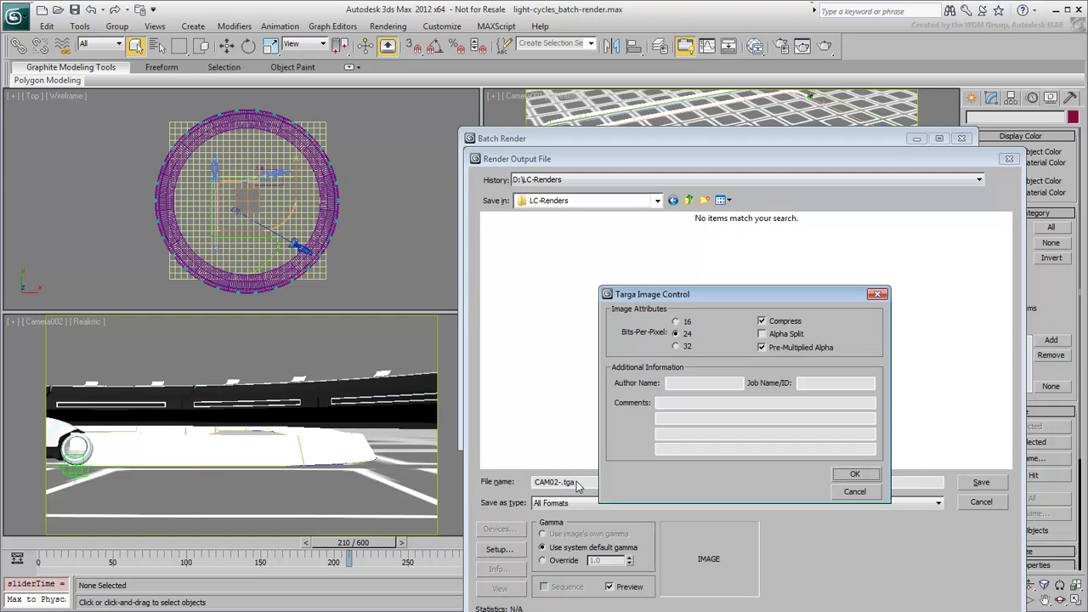
{"action": "left_click", "coordinate": [853, 476]}
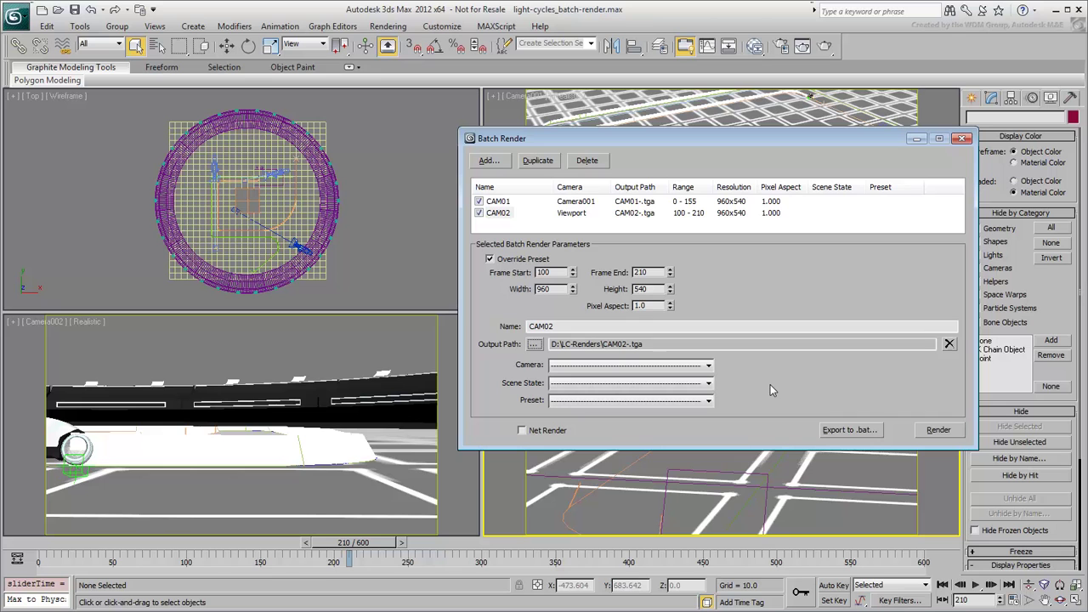
{"action": "left_click", "coordinate": [707, 365]}
{"action": "left_click", "coordinate": [569, 396]}
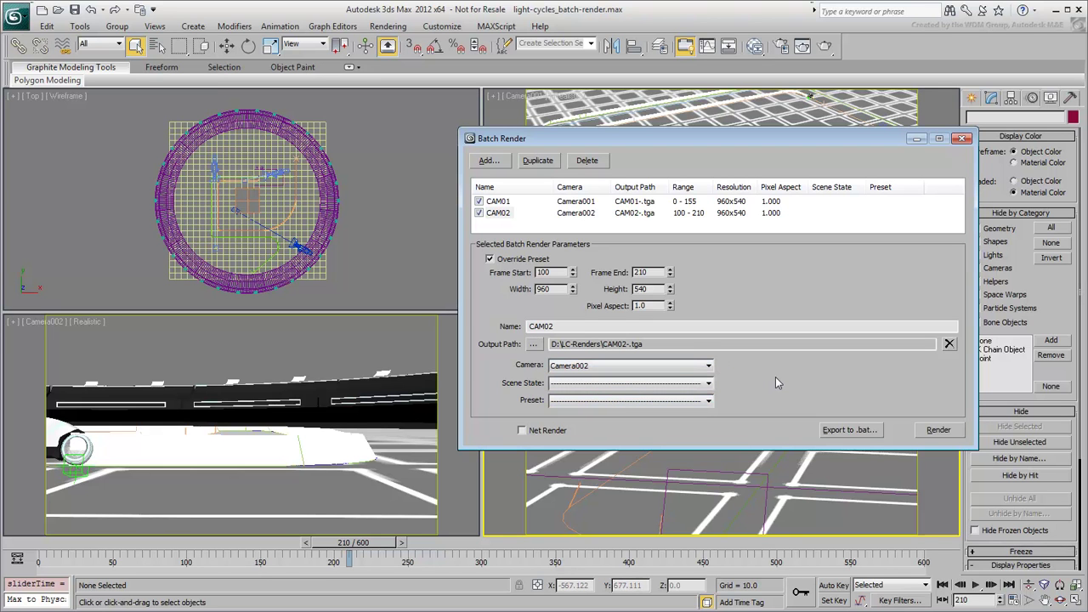
- Add a CAM03 job, override its preset, and set frames 195–600
{"action": "left_click", "coordinate": [489, 160]}
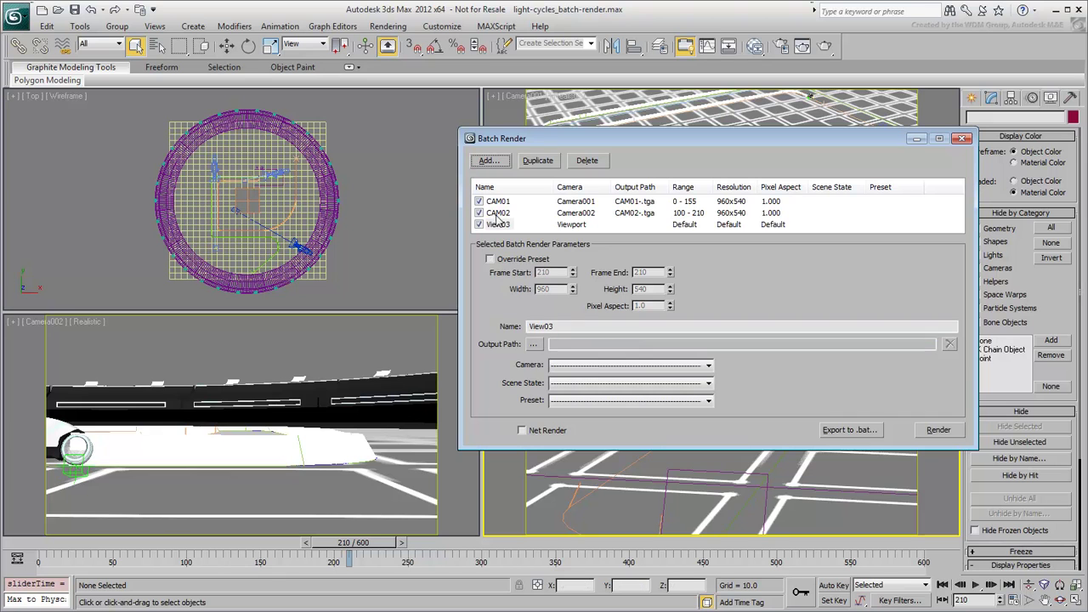
{"action": "double_click", "coordinate": [541, 326]}
{"action": "type", "text": "CAM03"}
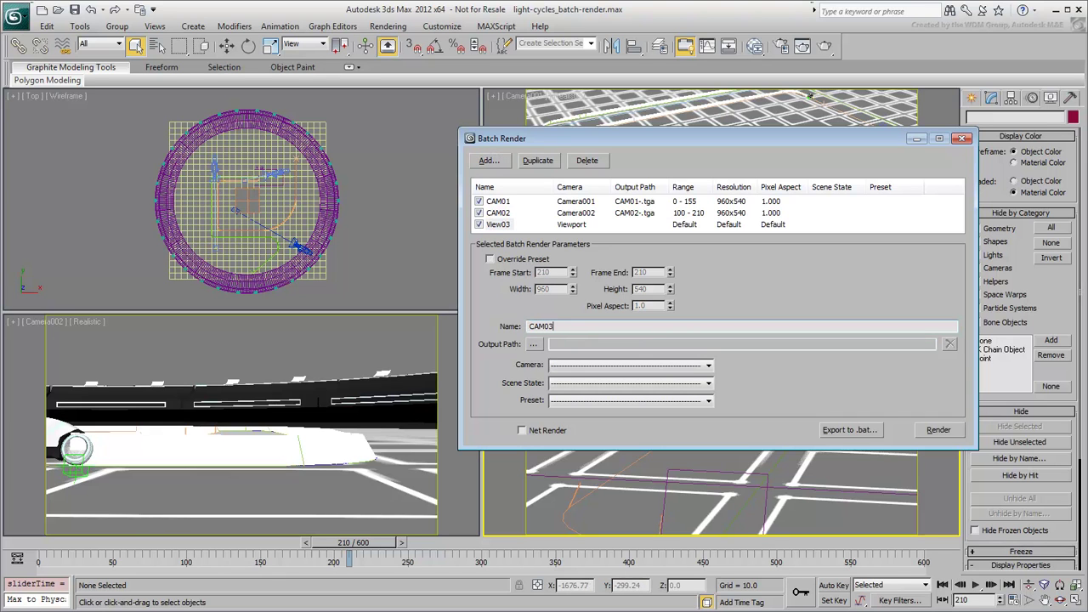
{"action": "left_click", "coordinate": [490, 259]}
{"action": "left_click_drag", "start_coordinate": [691, 137], "coordinate": [250, 107]}
{"action": "left_click_drag", "start_coordinate": [347, 554], "coordinate": [834, 561]}
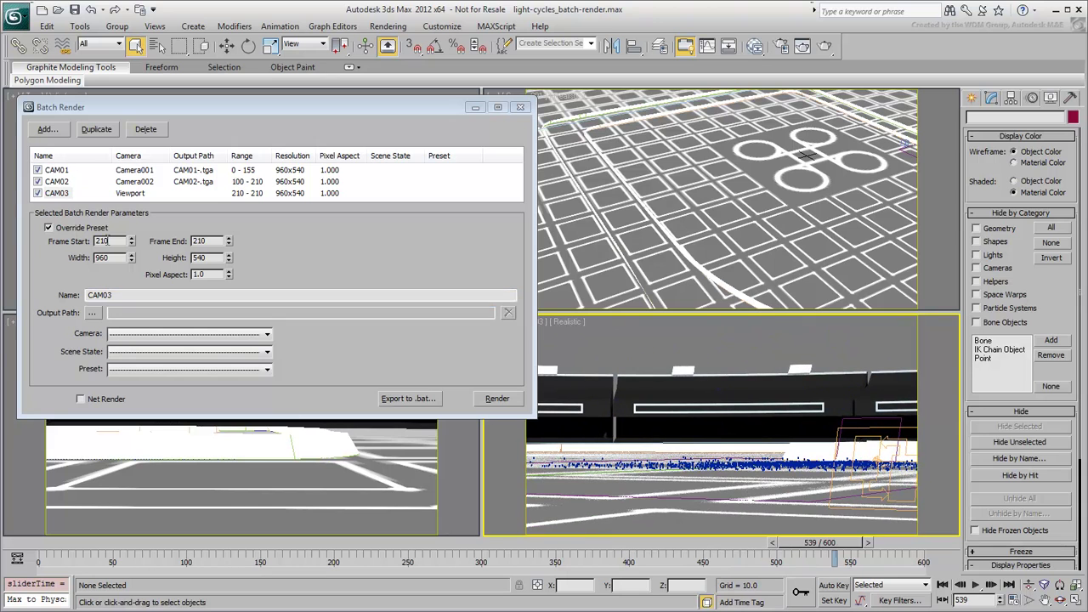
{"action": "double_click", "coordinate": [104, 242]}
{"action": "double_click", "coordinate": [219, 242]}
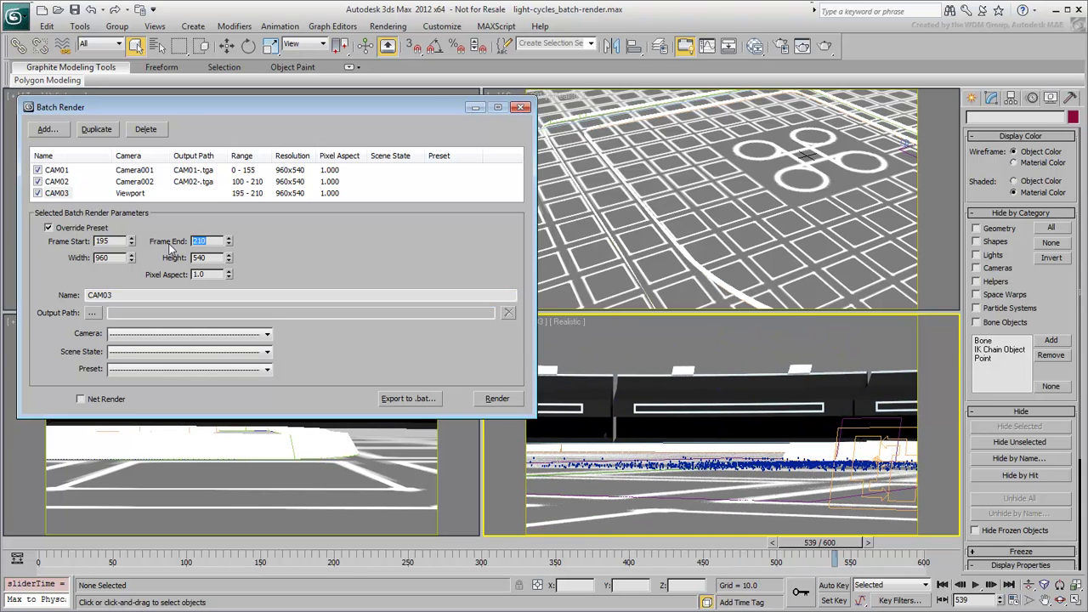
- Save CAM03's output as D:\LC-Renders\CAM03-.tga and render it through Camera003
{"action": "left_click", "coordinate": [92, 312]}
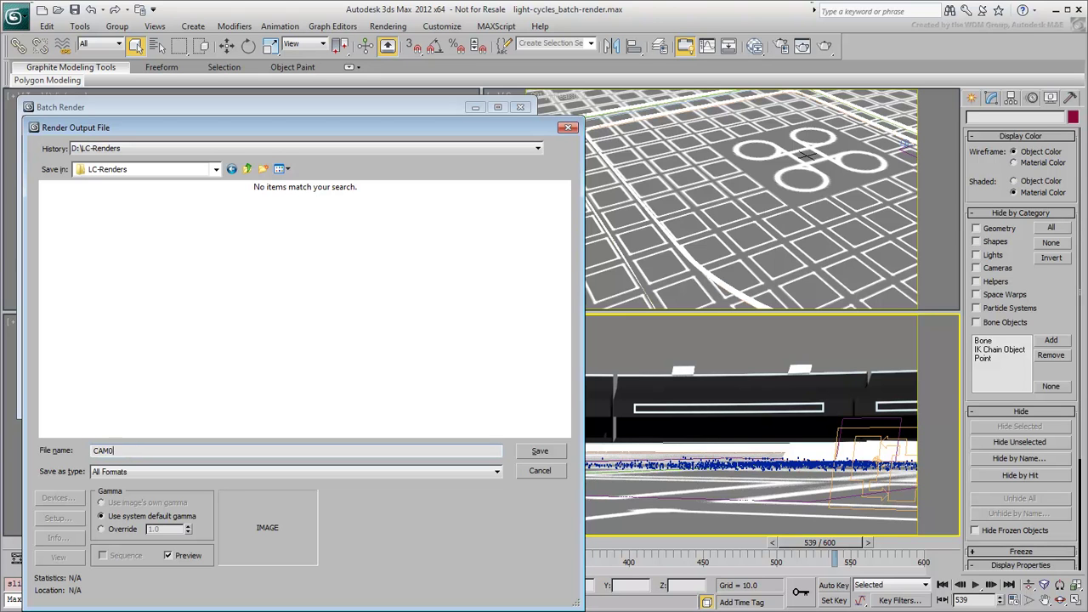
{"action": "left_click", "coordinate": [540, 450]}
{"action": "left_click", "coordinate": [413, 440]}
{"action": "left_click", "coordinate": [268, 338]}
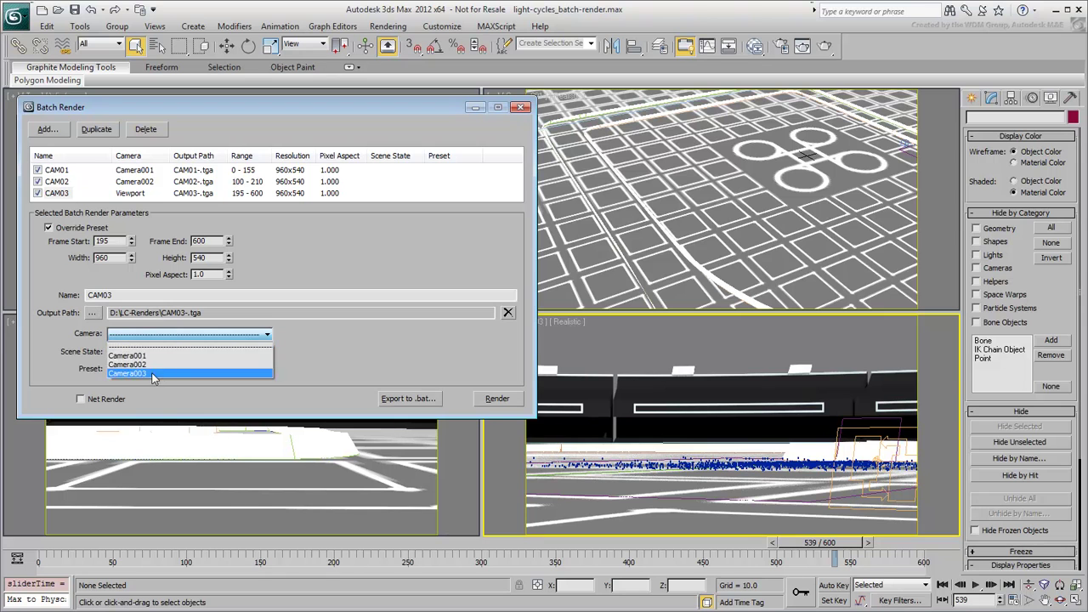
{"action": "left_click", "coordinate": [153, 374]}
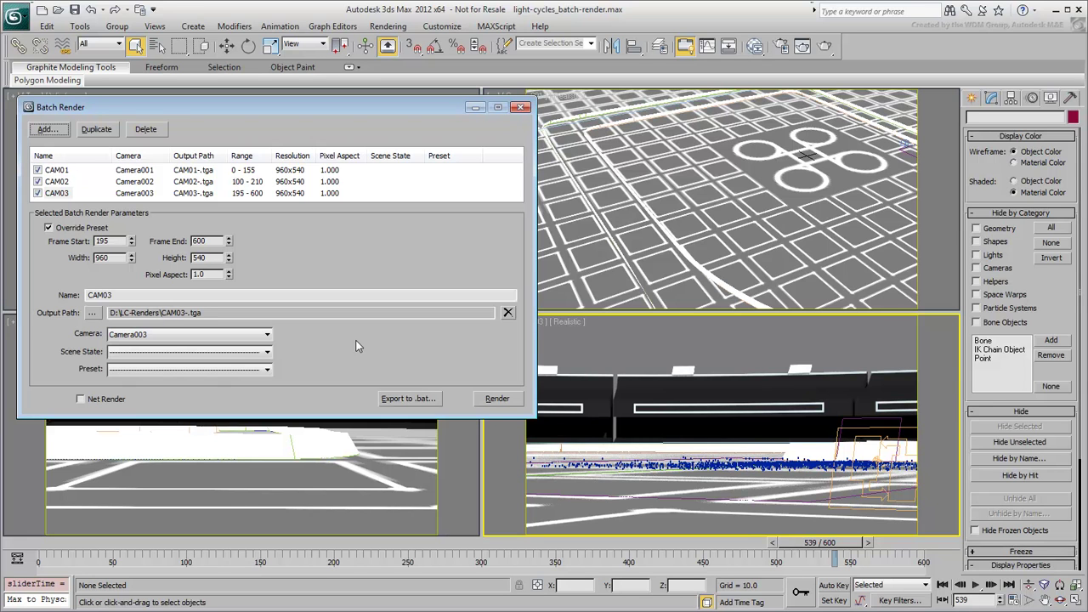
- Render all three batch jobs and open the LC-Renders folder holding 673 TGA frames
{"action": "left_click", "coordinate": [497, 398]}
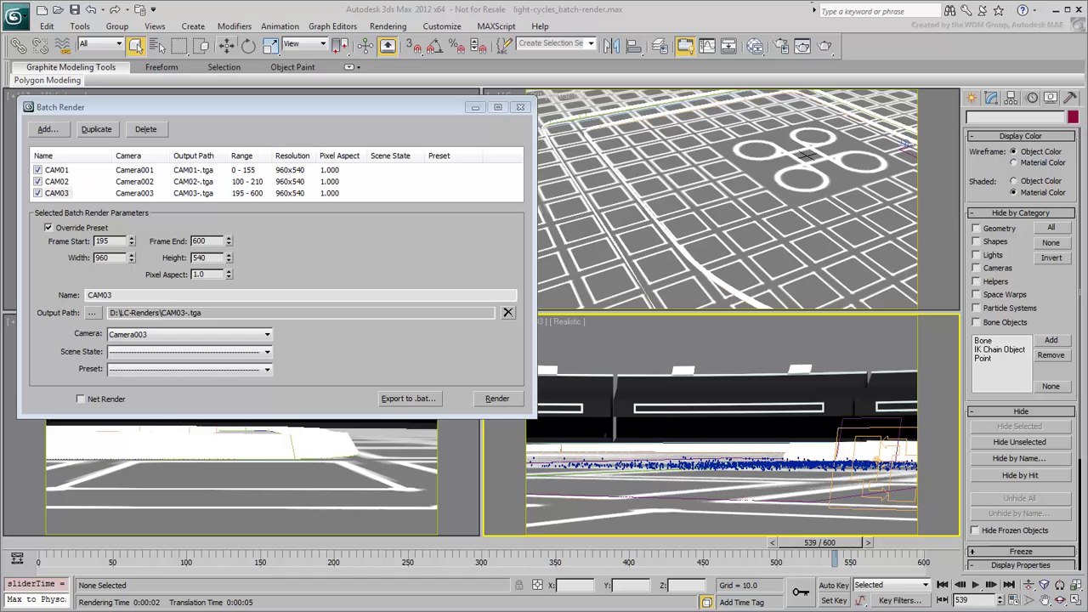
{"action": "key", "text": "alt+Tab"}
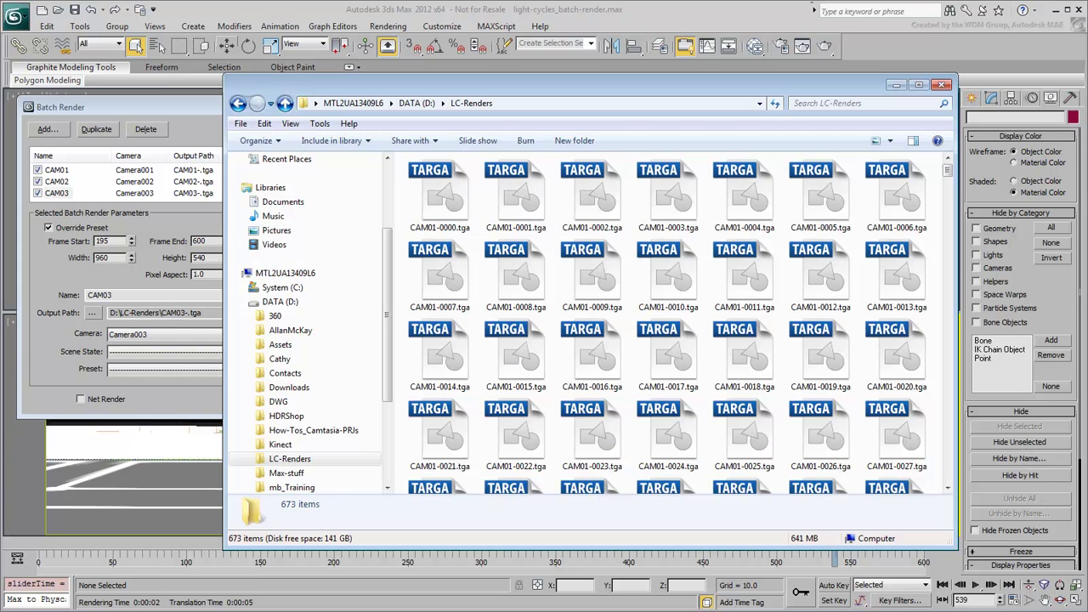
- Scroll the LC-Renders list to verify frames through CAM03-0600, then return to 3ds Max's Rendering menu
{"action": "left_click", "coordinate": [949, 188]}
{"action": "left_click_drag", "start_coordinate": [949, 185], "coordinate": [957, 151]}
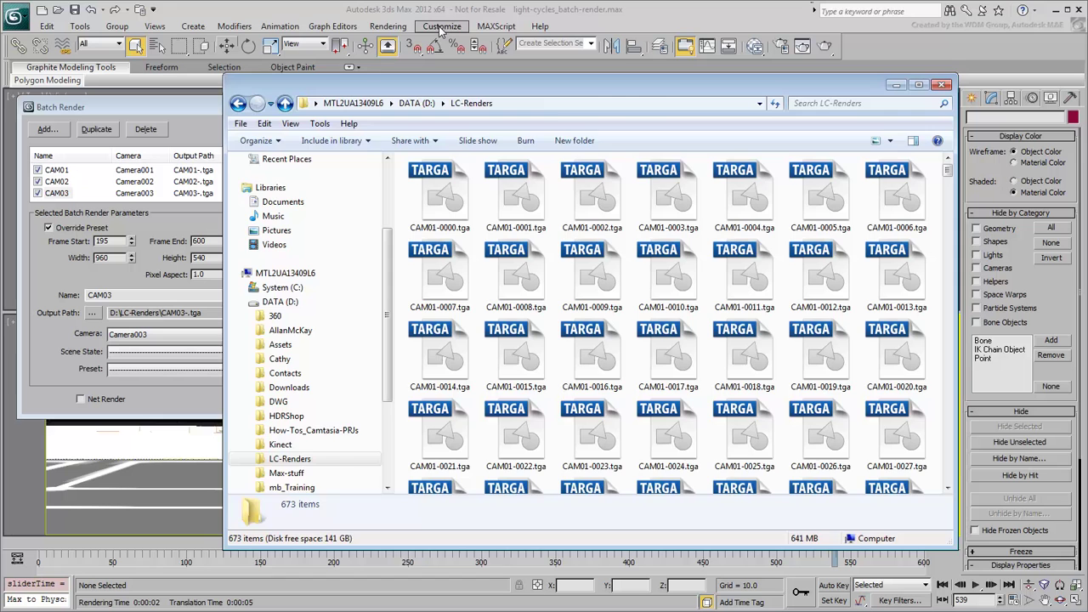
{"action": "left_click", "coordinate": [387, 26]}
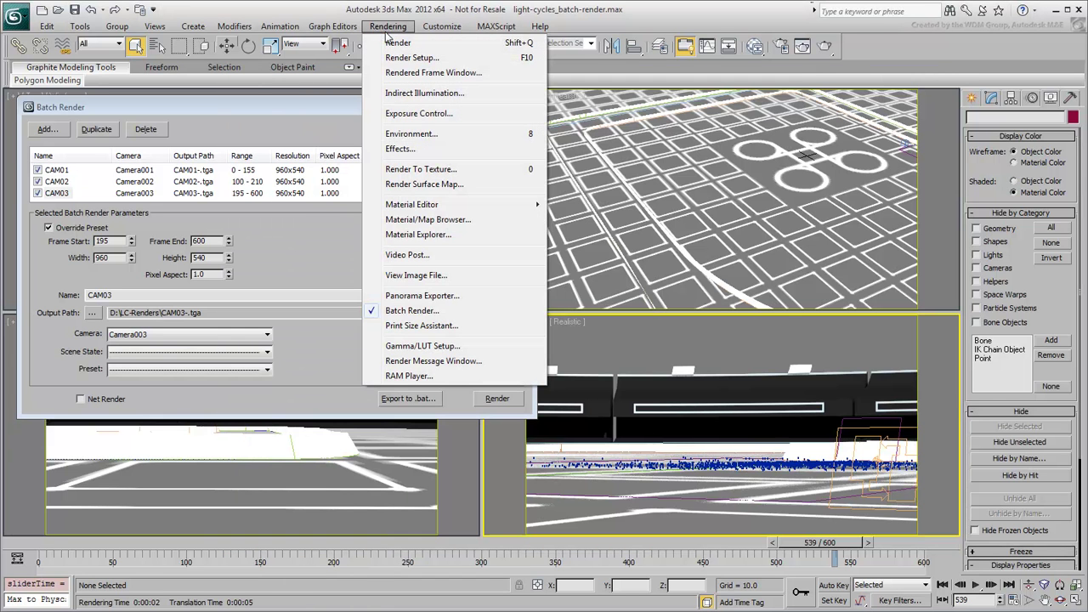
- Load CAM01-0000.tga as a 0–155 frame sequence into RAM Player channel A
{"action": "left_click", "coordinate": [400, 376]}
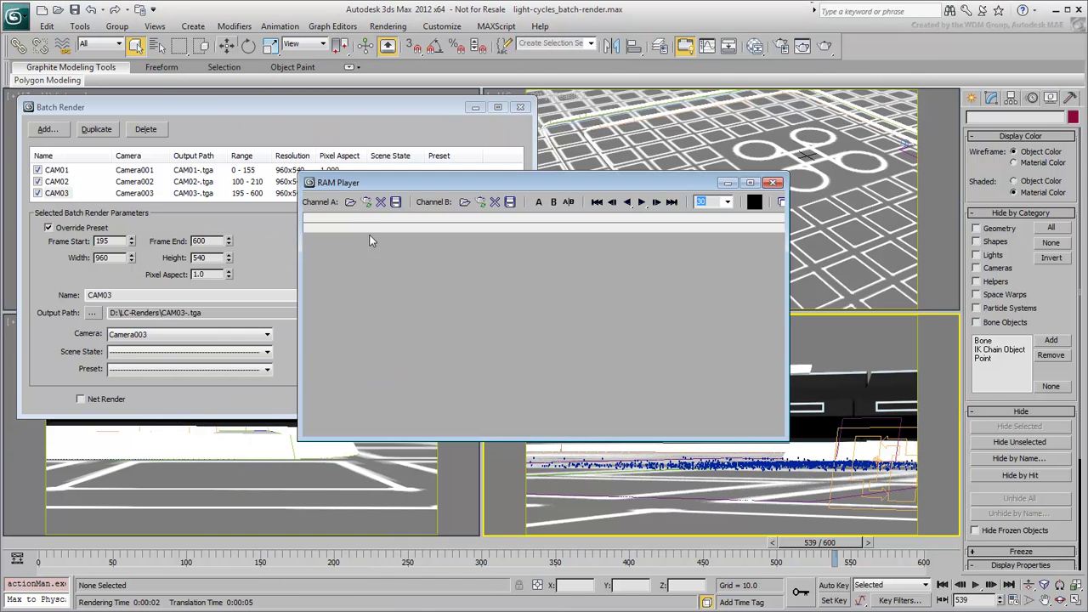
{"action": "left_click", "coordinate": [351, 202]}
{"action": "left_click", "coordinate": [357, 306]}
{"action": "left_click", "coordinate": [821, 528]}
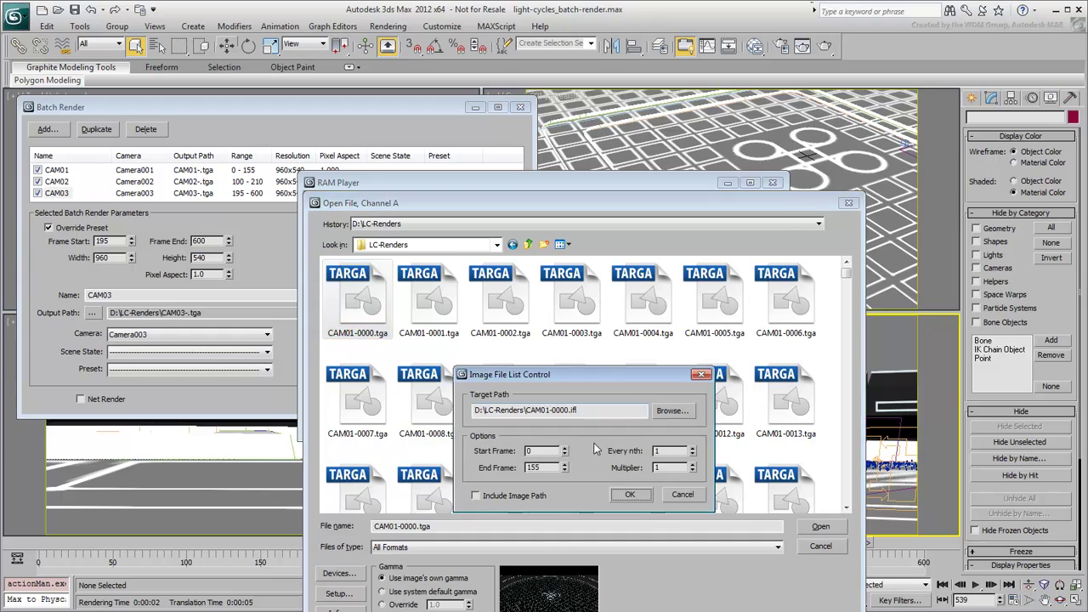
{"action": "left_click", "coordinate": [630, 494]}
{"action": "left_click", "coordinate": [568, 374]}
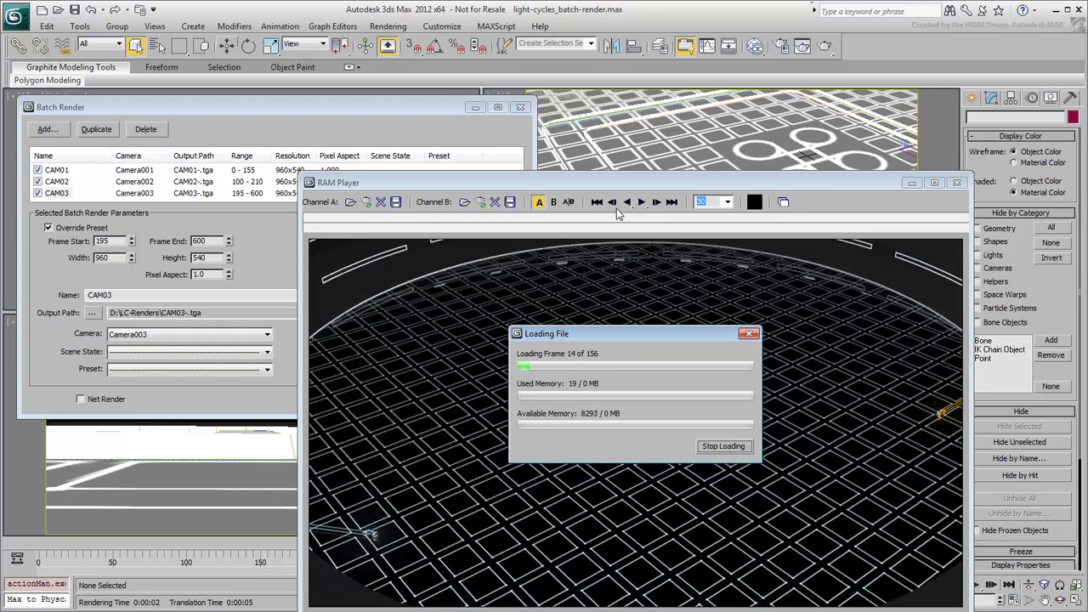
- Play the CAM01 animation in RAM Player, stop it, and close the player
{"action": "left_click", "coordinate": [614, 182]}
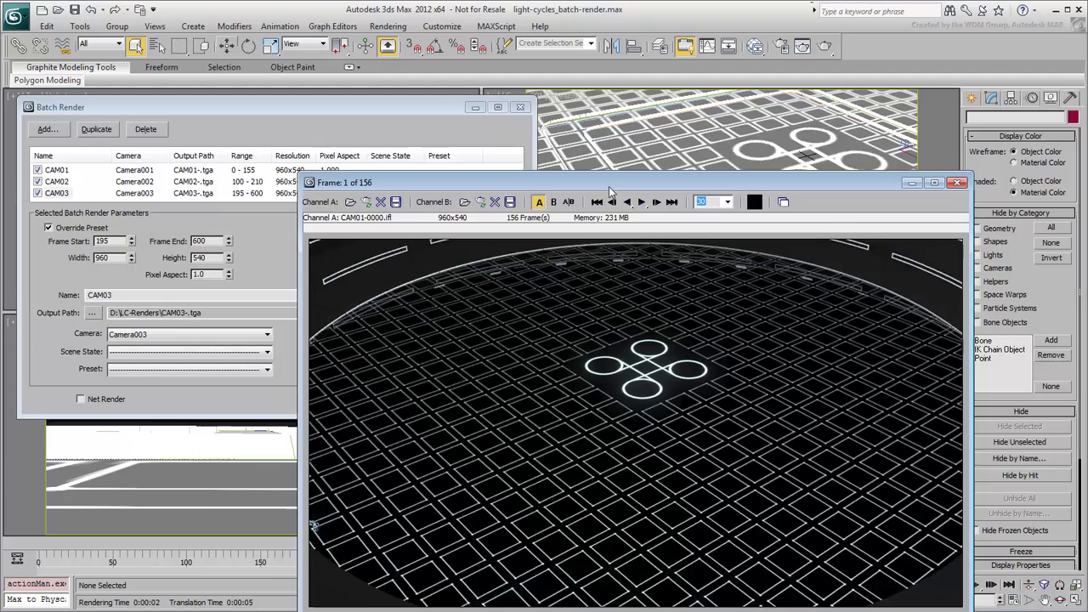
{"action": "left_click_drag", "start_coordinate": [609, 187], "coordinate": [493, 129]}
{"action": "left_click", "coordinate": [529, 144]}
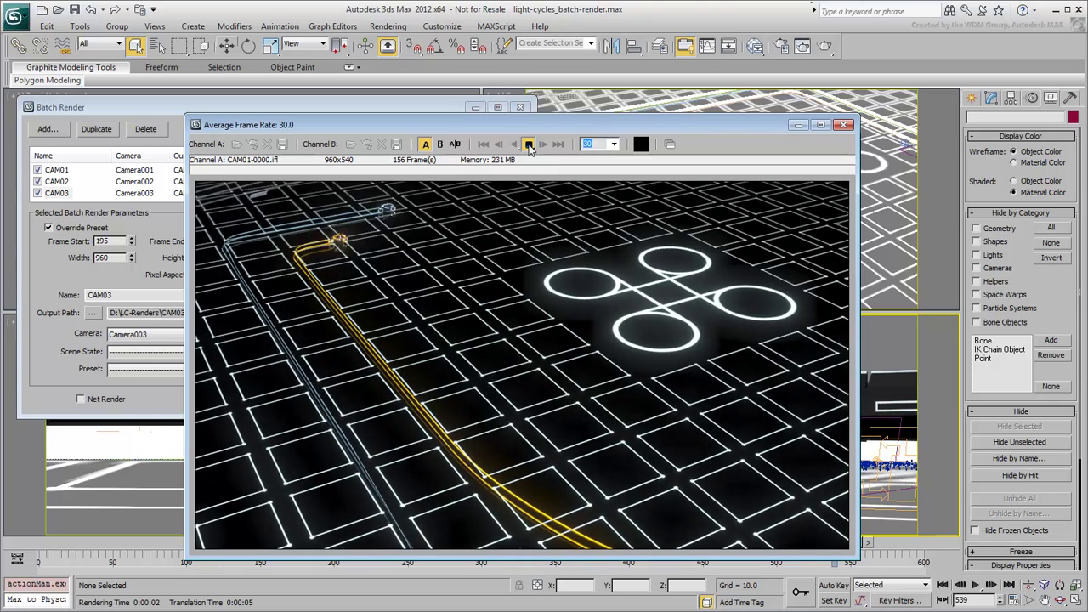
{"action": "left_click", "coordinate": [529, 144]}
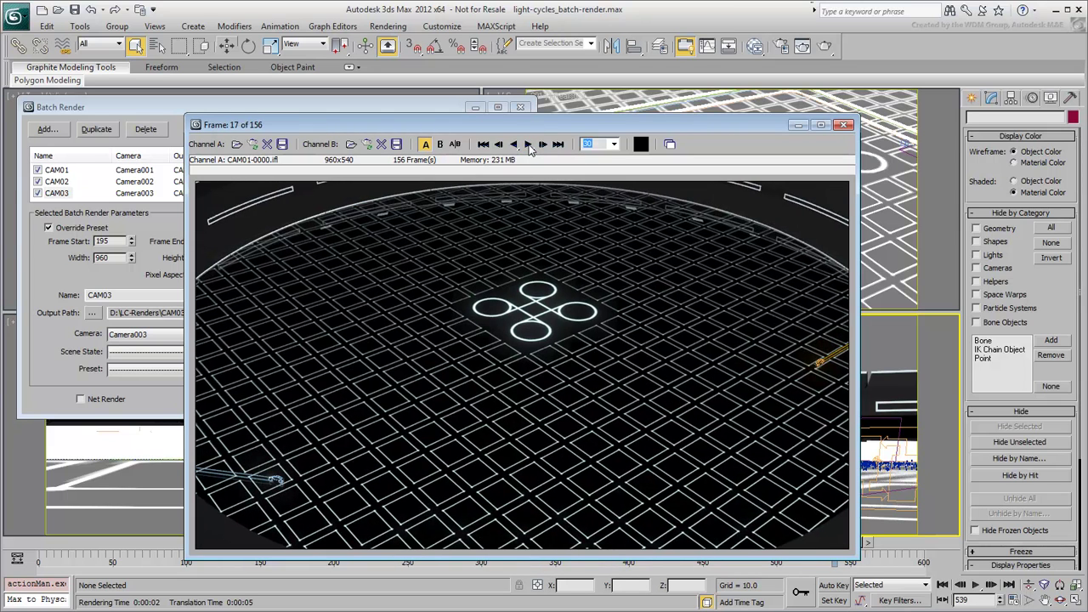
{"action": "left_click", "coordinate": [845, 125]}
- Confirm exiting RAM Player, then scrub CAM01.avi in VirtualDub to its last frame, 660
{"action": "left_click", "coordinate": [495, 372]}
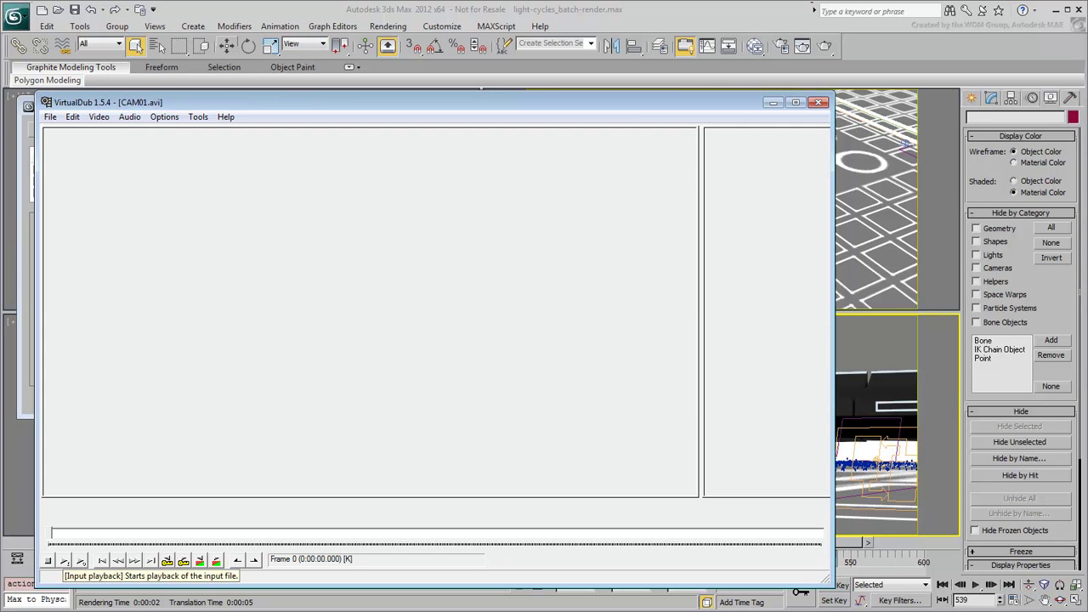
{"action": "left_click_drag", "start_coordinate": [51, 538], "coordinate": [795, 535]}
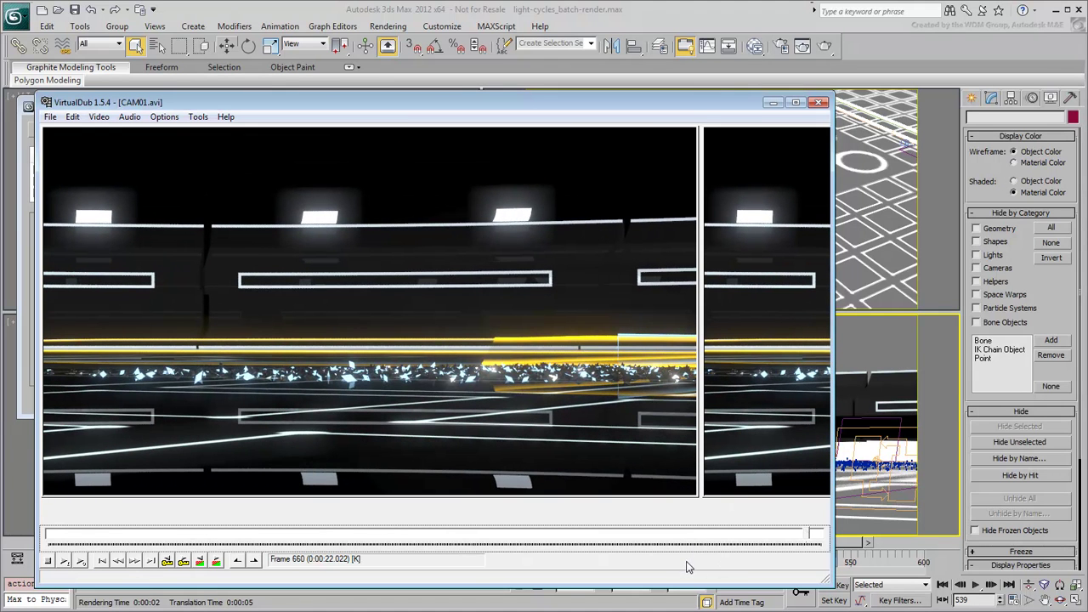
{"action": "left_click", "coordinate": [48, 540]}
{"action": "left_click", "coordinate": [49, 540]}
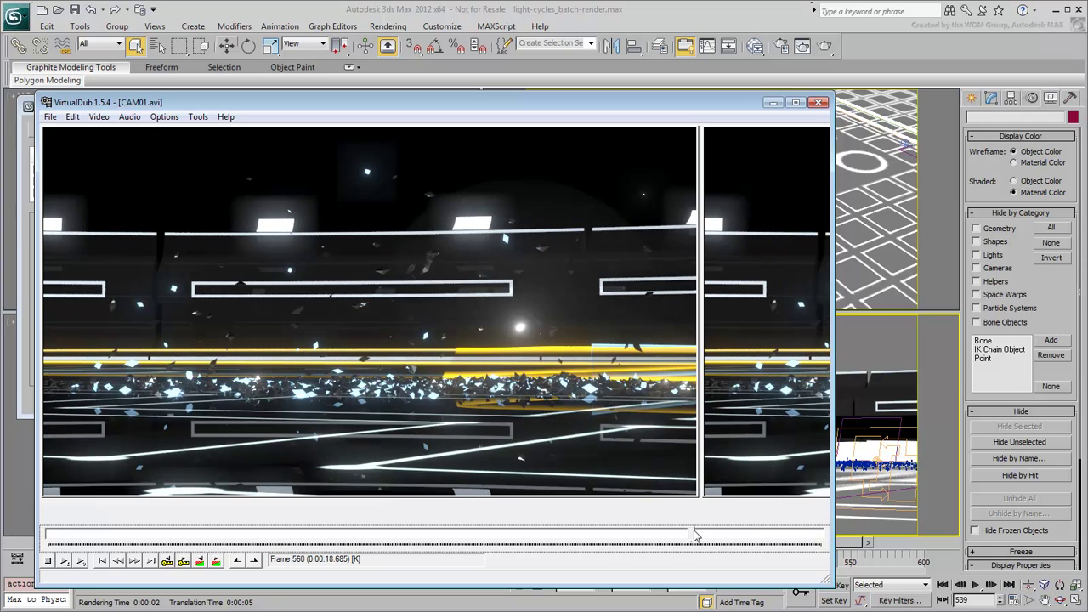
{"action": "left_click_drag", "start_coordinate": [694, 536], "coordinate": [426, 527]}
{"action": "left_click_drag", "start_coordinate": [449, 527], "coordinate": [824, 537]}
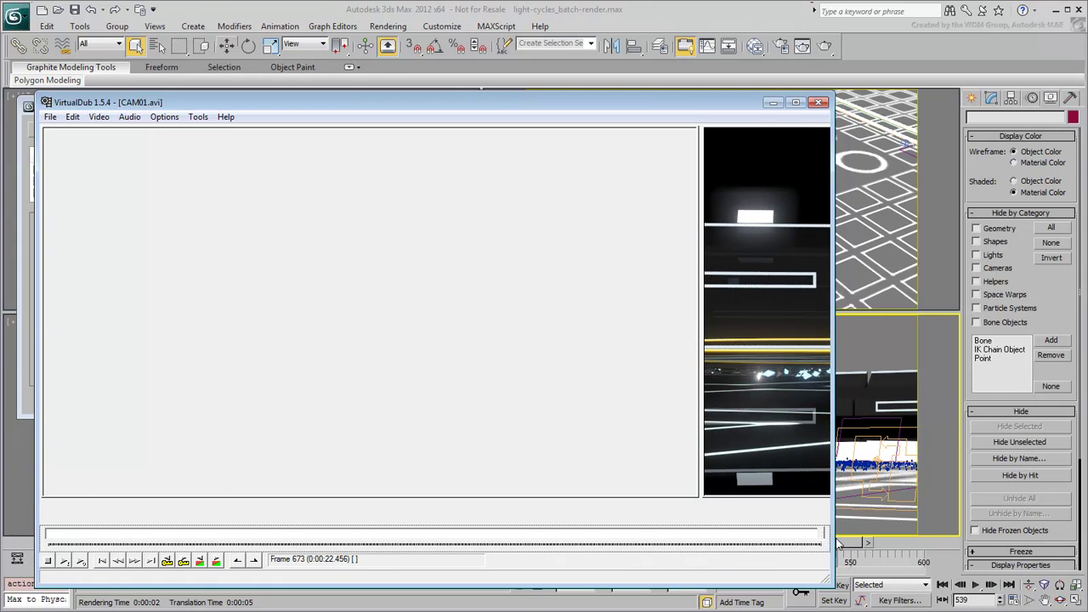
{"action": "left_click_drag", "start_coordinate": [823, 536], "coordinate": [822, 537]}
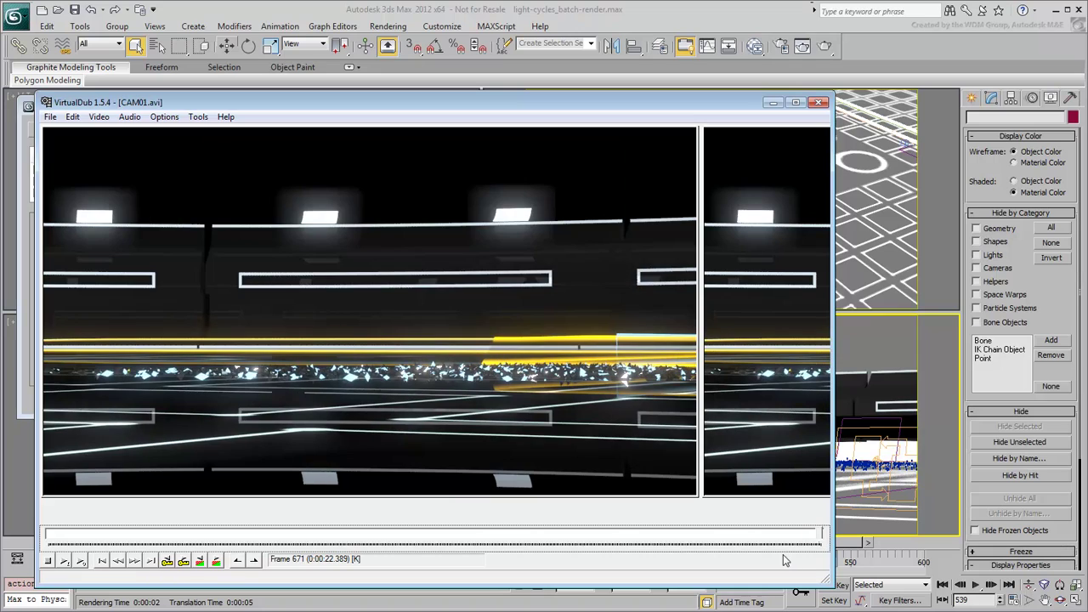